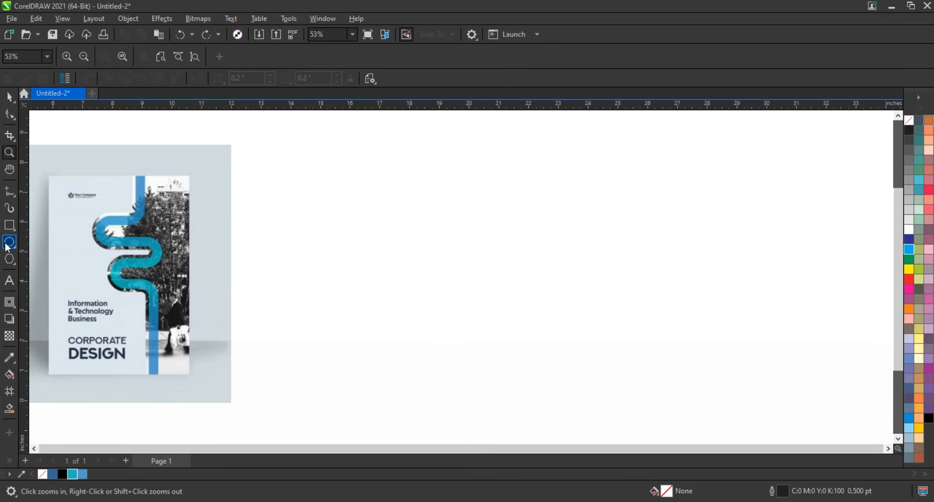
Step: Draw a horizontal rectangle about 6.4 × 0.8 inches with fully rounded ends, and set its outline width to 3 pt
click(10, 226)
drag(383, 268, 574, 293)
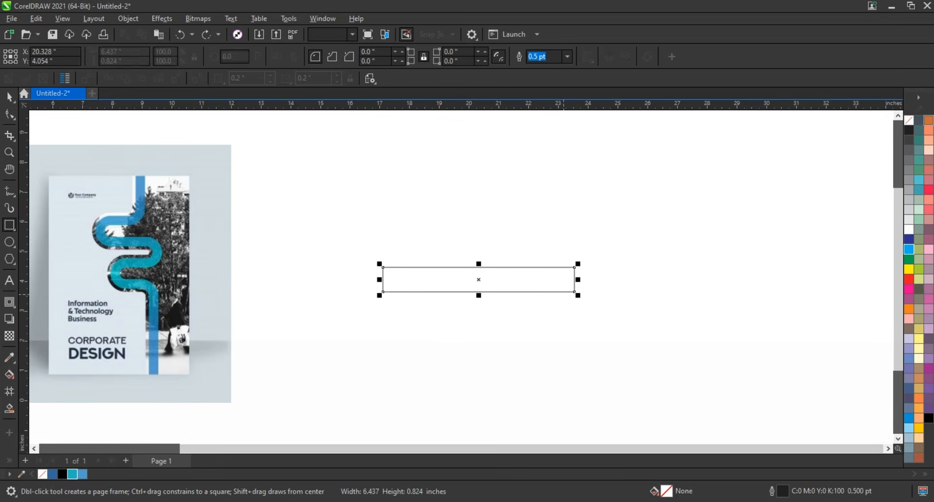
key(F10)
drag(384, 293, 420, 305)
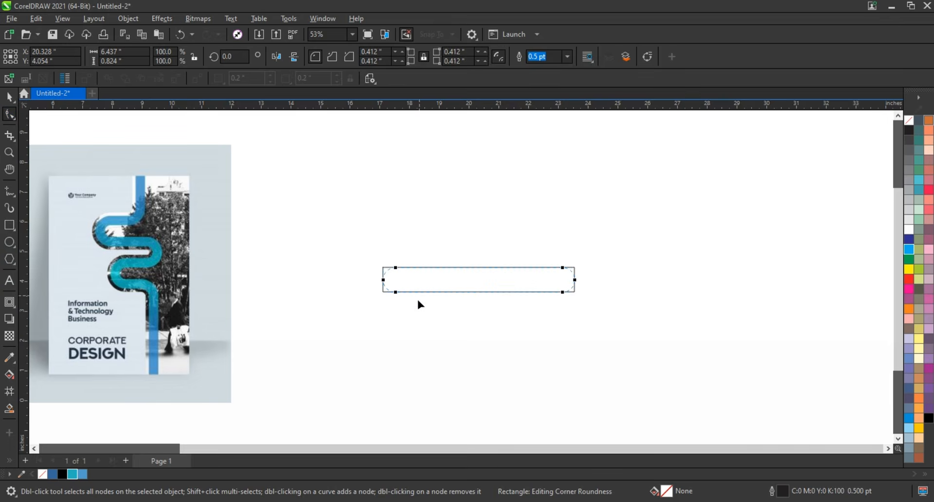
click(11, 98)
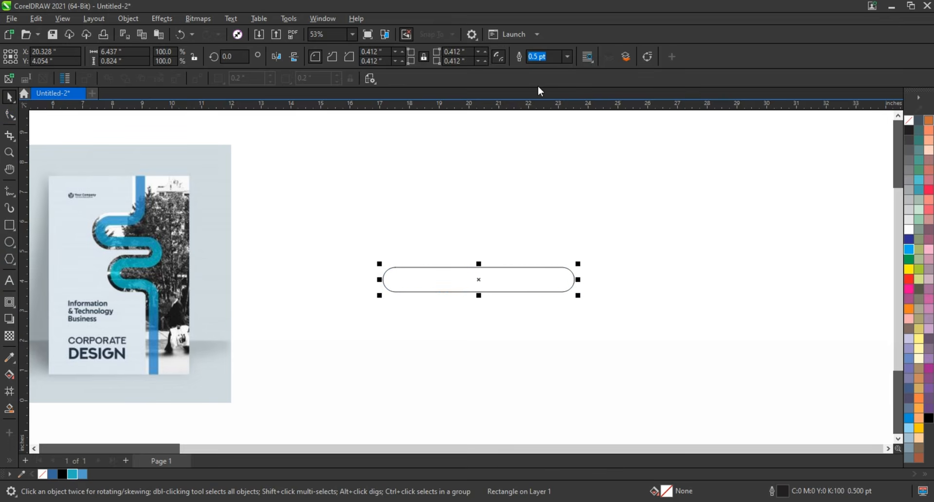
click(565, 60)
click(544, 128)
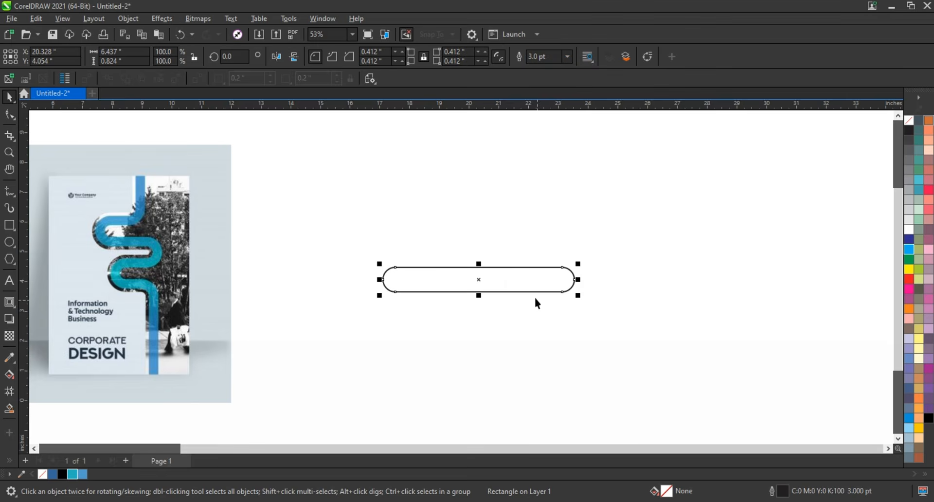
Step: Draw an upright rectangle about 2.6 × 4.4 inches above the capsule, with corners rounded about 0.3 inch and a 3 pt outline
click(898, 116)
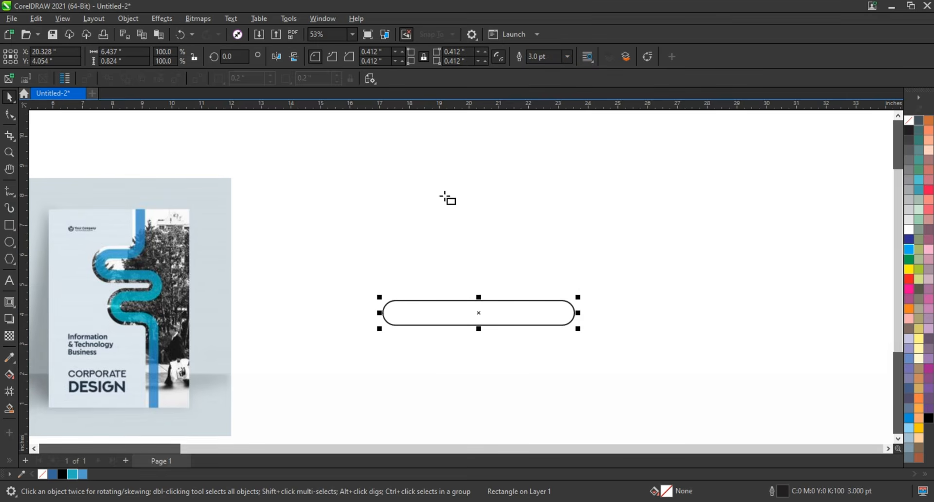
drag(438, 155, 507, 294)
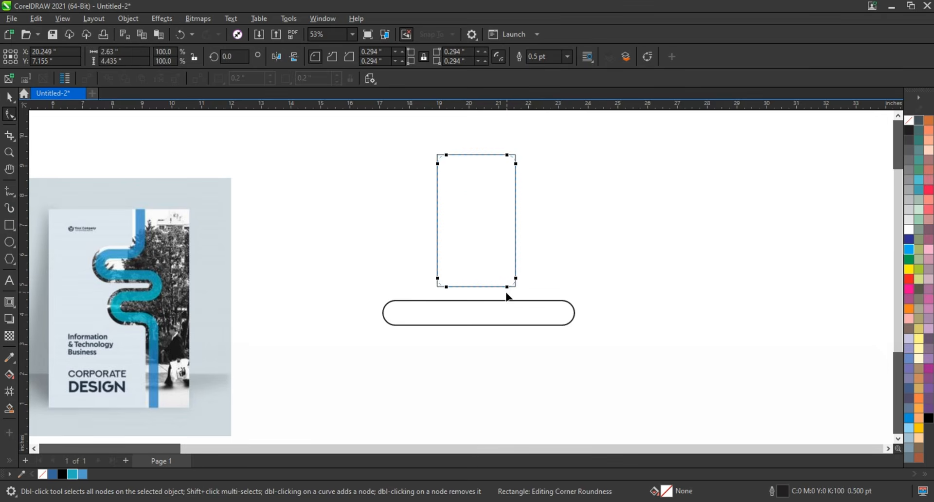
click(7, 98)
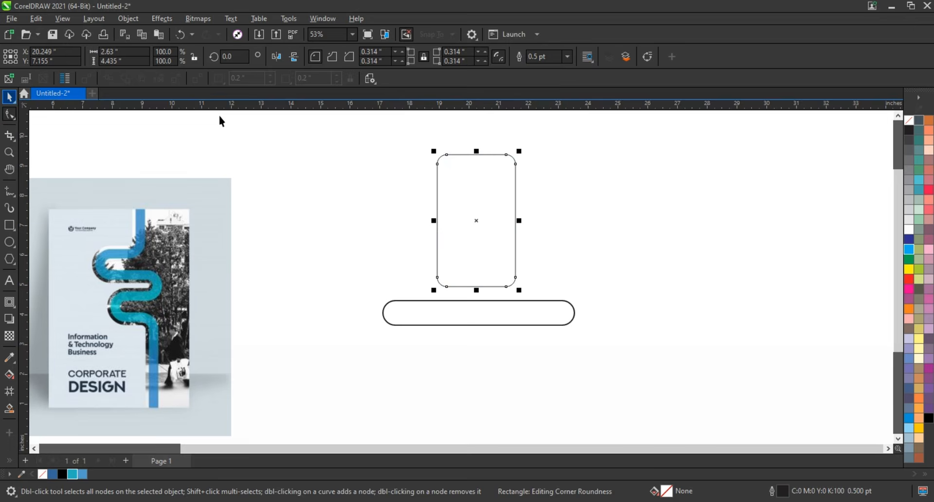
click(566, 57)
click(538, 130)
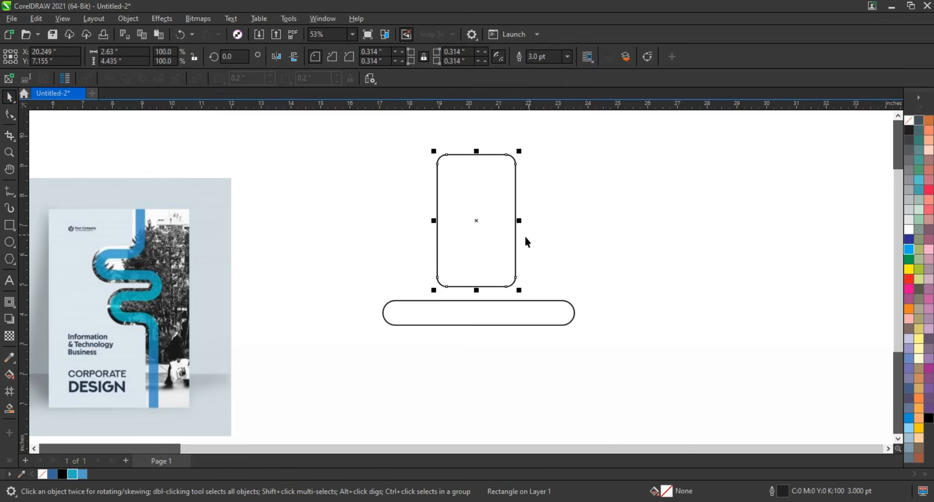
mouse_move(479, 225)
mouse_down()
mouse_move(495, 232)
mouse_move(495, 222)
mouse_up()
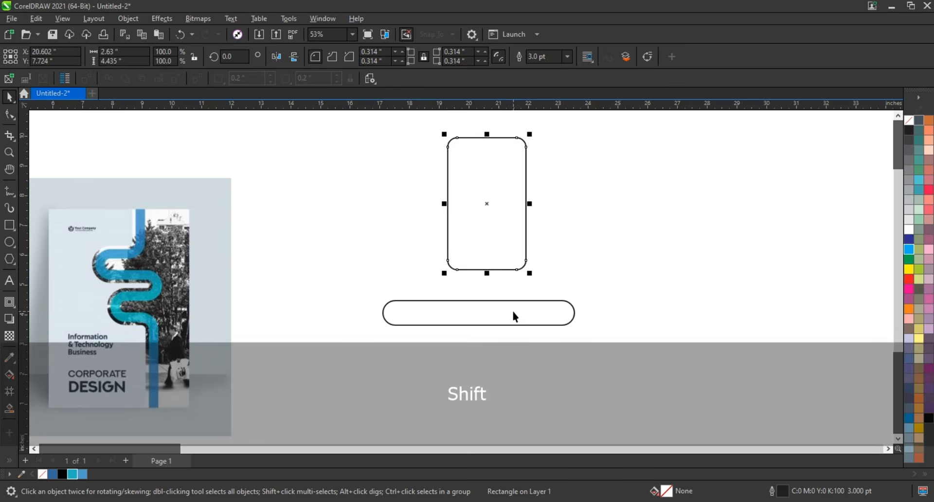
Step: Combine the upright rectangle and the capsule into one curve and add a single outward contour offset about 0.49 inch
shift+click(512, 311)
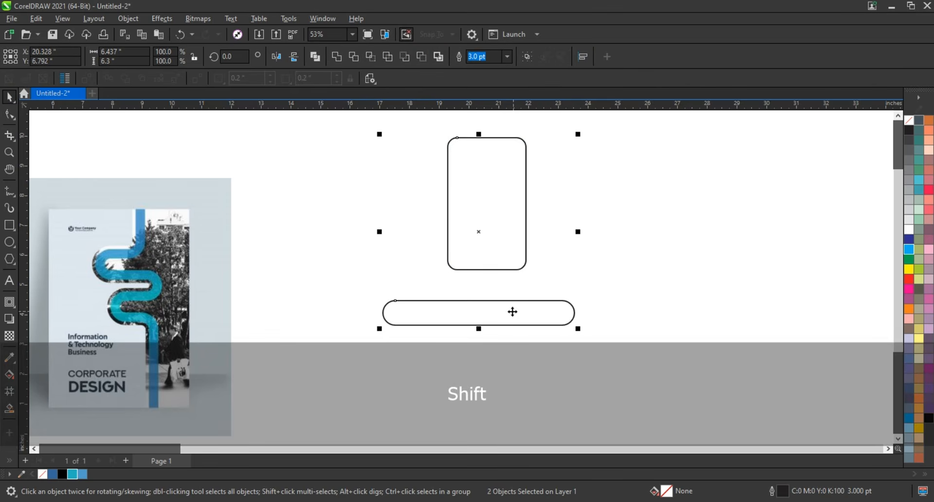
click(316, 59)
click(16, 304)
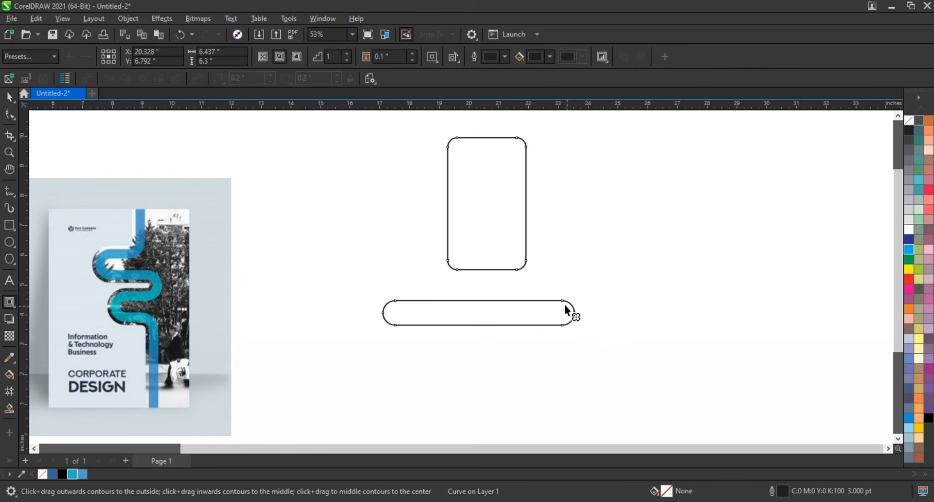
drag(564, 299, 589, 259)
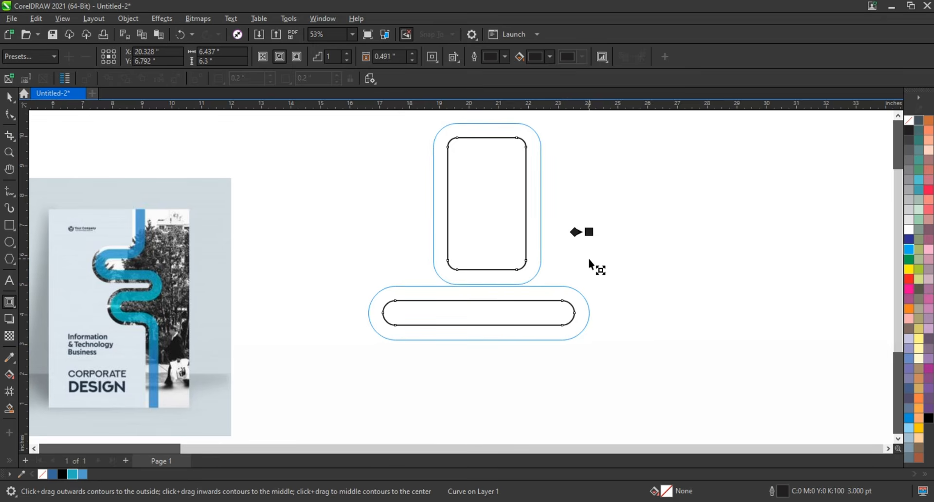
drag(588, 258, 588, 259)
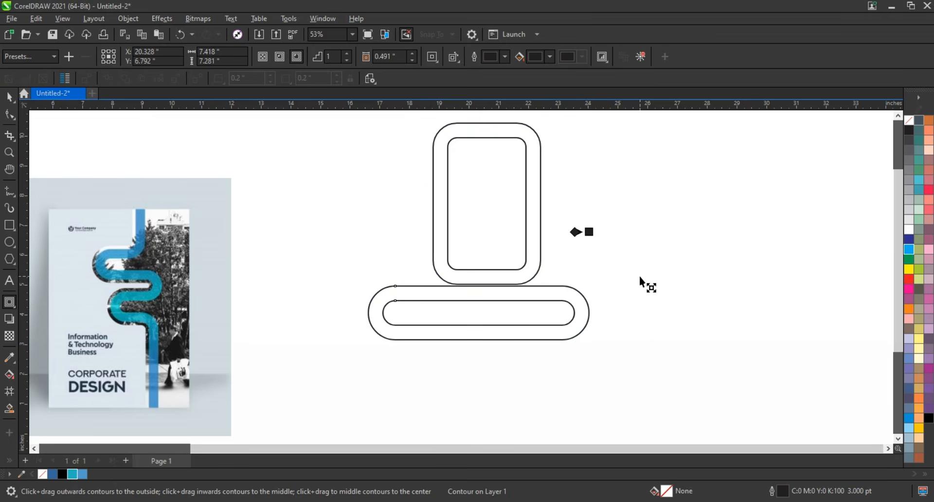
Step: Break the contour apart from its source, and break the outer and inner curves apart into separate shapes
click(8, 97)
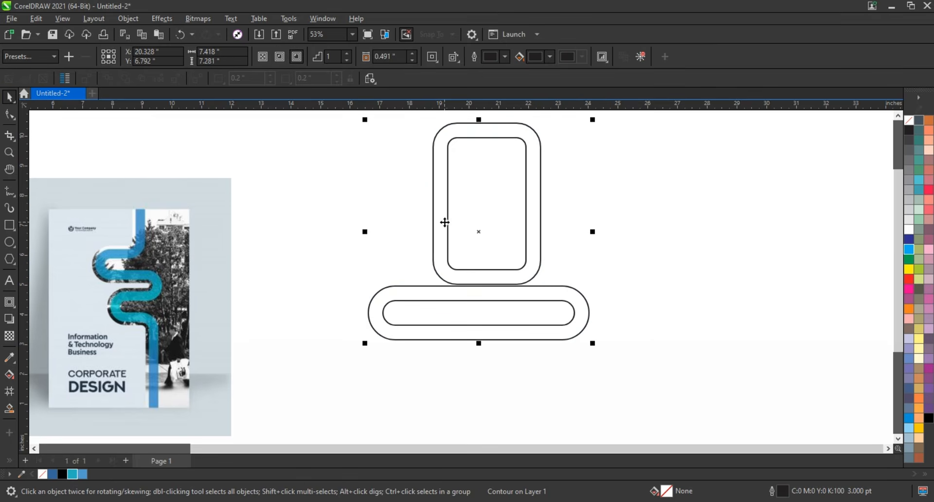
click(128, 18)
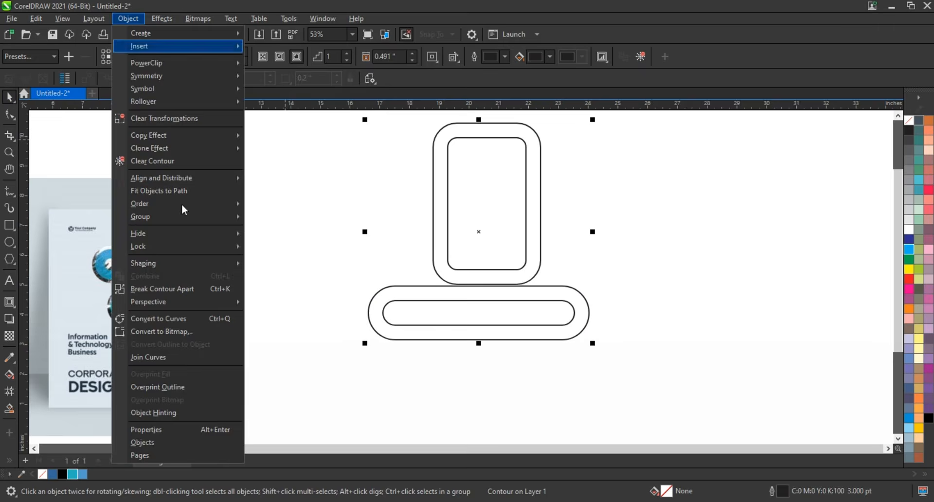
click(170, 289)
click(360, 285)
click(392, 300)
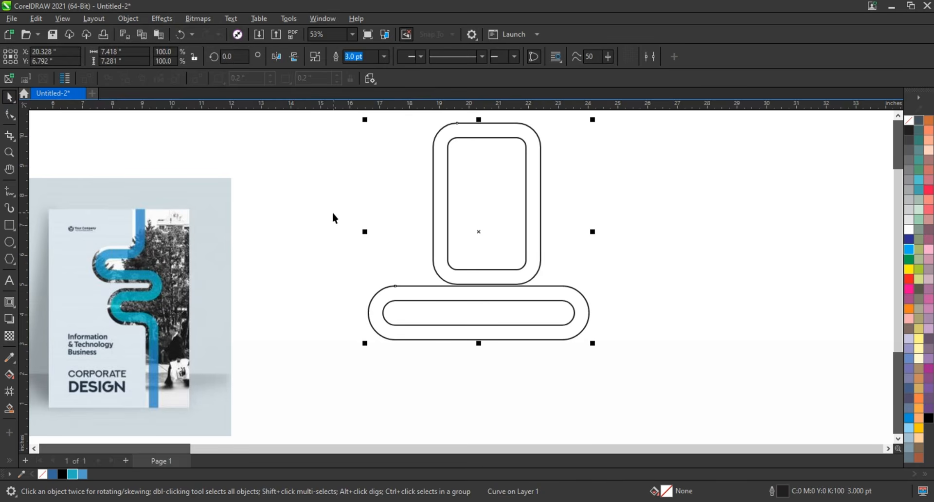
click(427, 300)
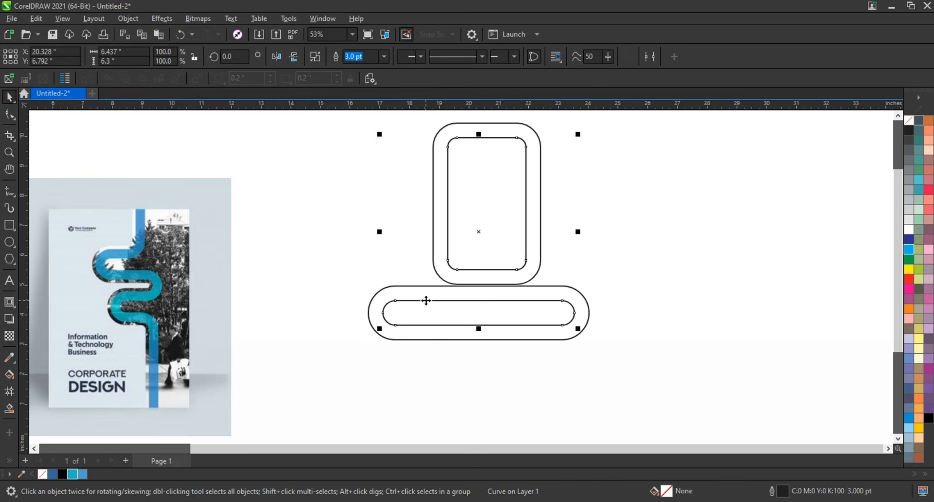
click(315, 57)
Step: Combine the two capsule outlines into one ring and the two upright rectangle outlines into another
drag(360, 279, 623, 352)
drag(417, 123, 563, 297)
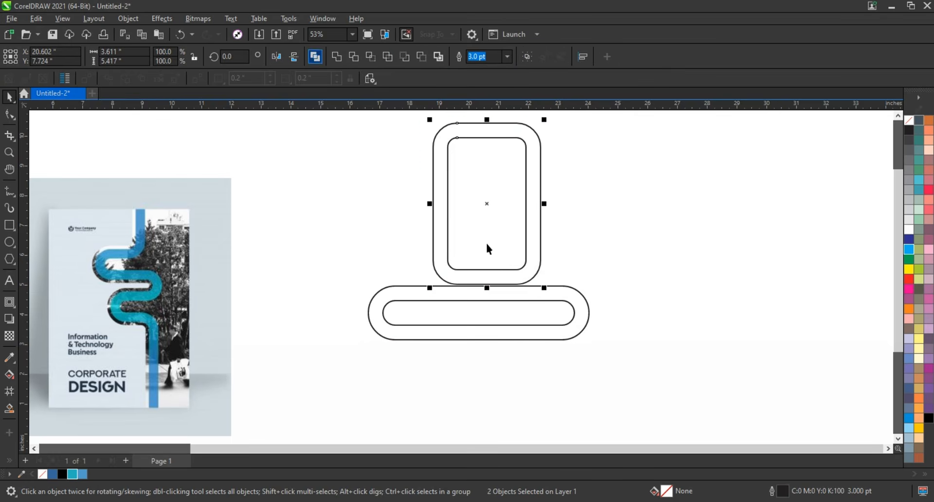
click(517, 300)
Step: Enable snapping and stack two copies of the capsule ring straight below the original so that adjacent bands overlap exactly
click(519, 286)
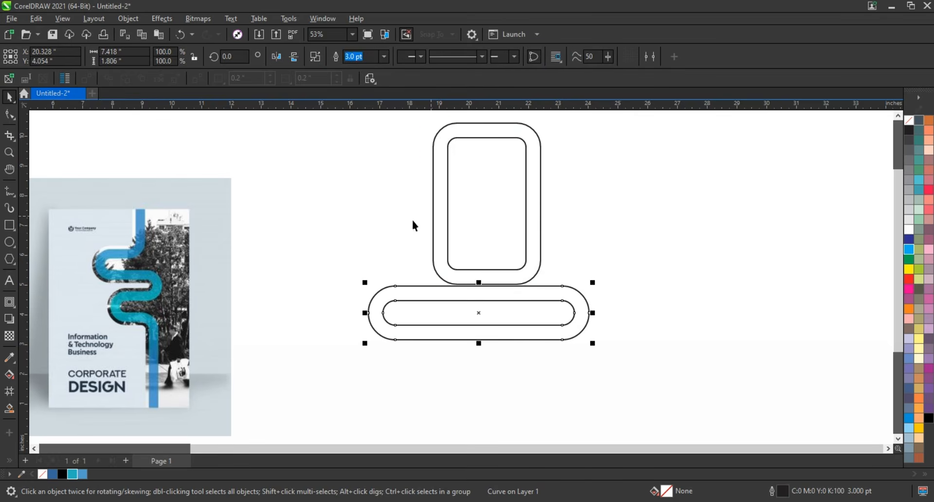
key(shift+F2)
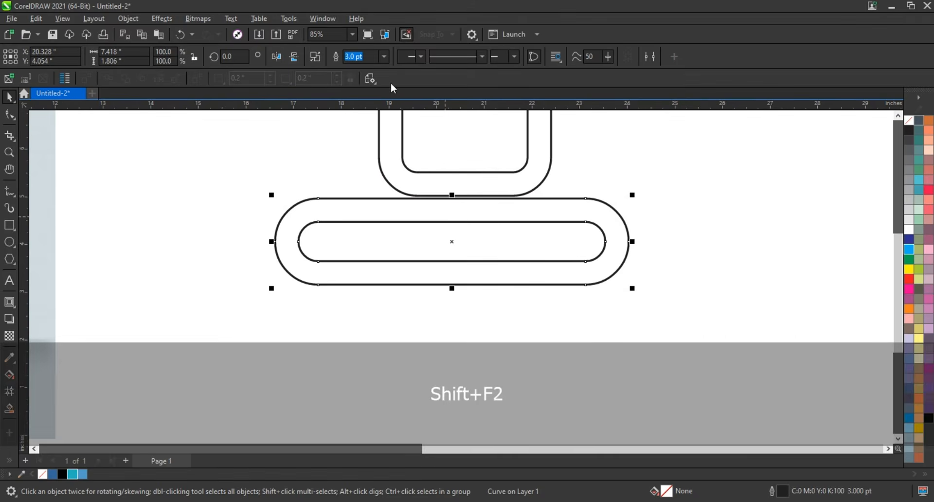
click(409, 36)
drag(451, 242, 452, 306)
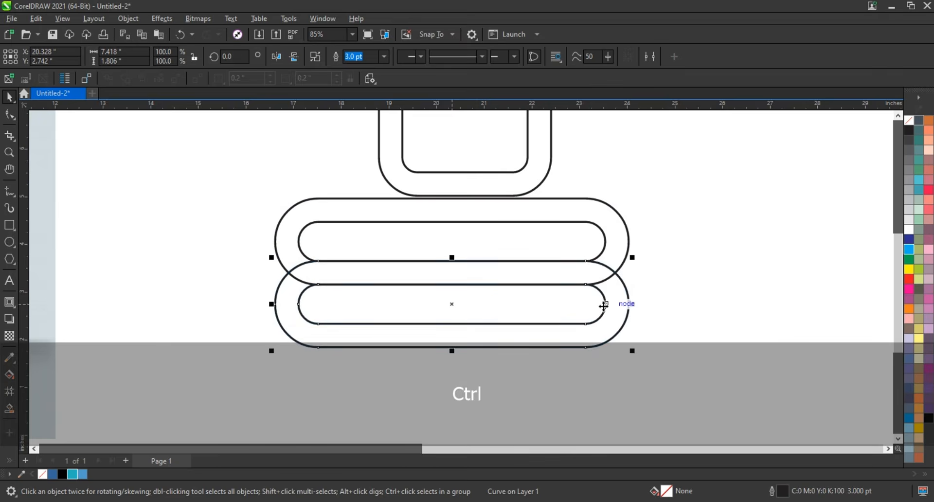
scroll(603, 305, down, 3)
key(ctrl+r)
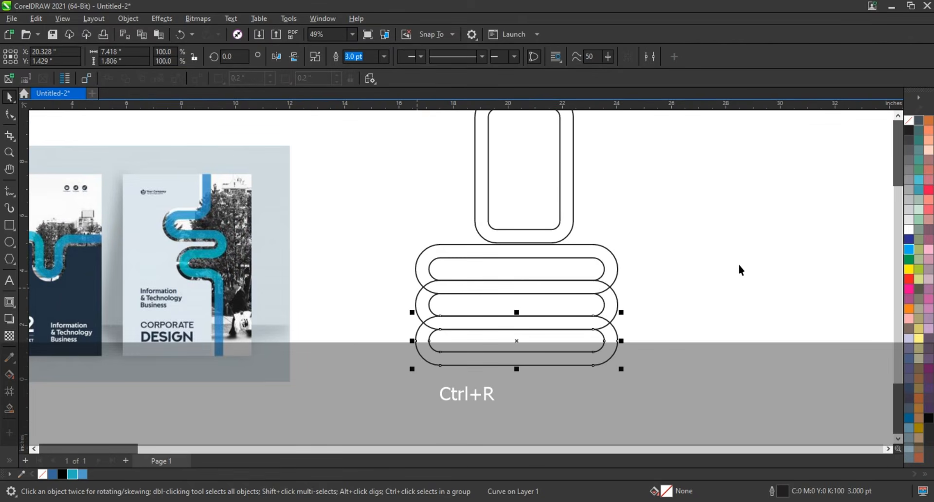
Step: Move the upright ring down so its lower band overlaps the upper band of the first capsule ring
click(555, 238)
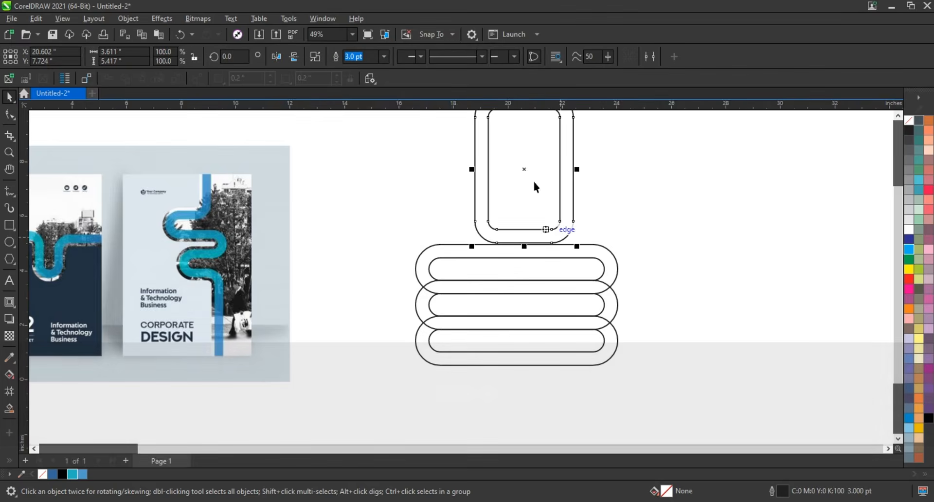
drag(524, 169, 511, 189)
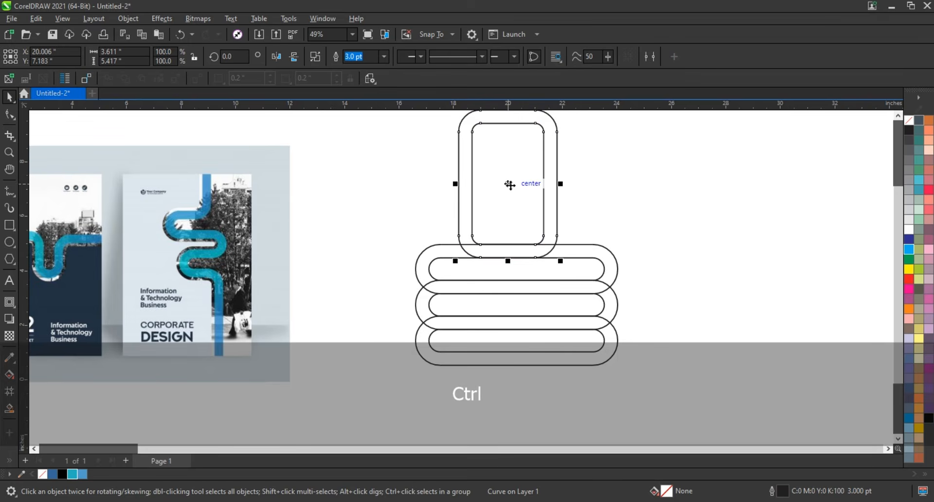
click(688, 311)
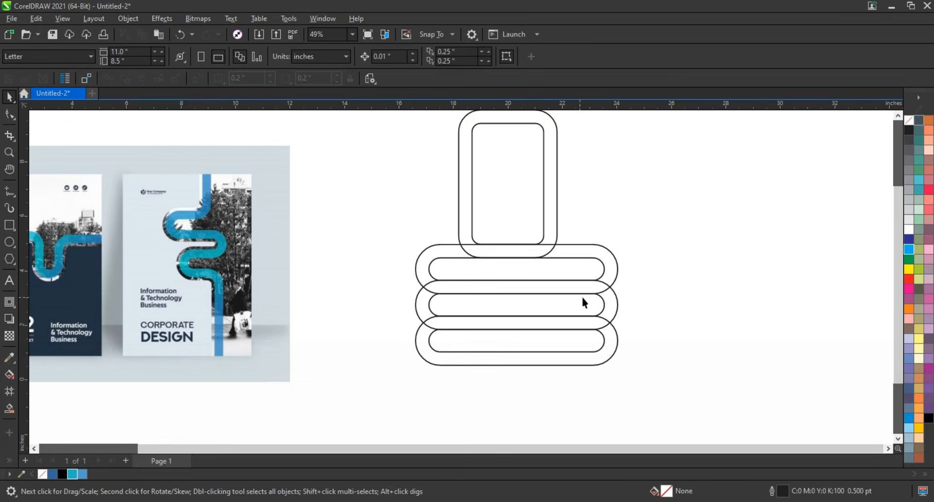
Step: Shift the middle capsule ring left and the lowest capsule ring right, keeping their bands overlapping in a staggered stack
click(606, 308)
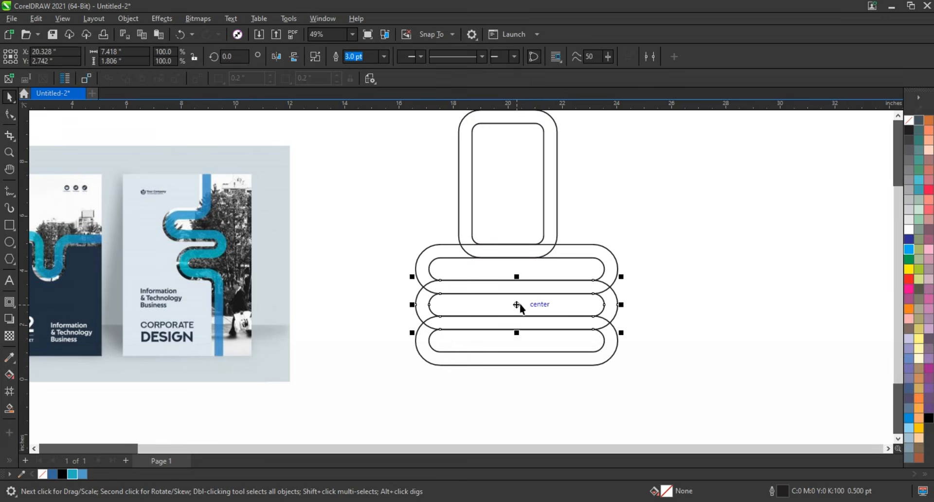
drag(515, 305, 478, 312)
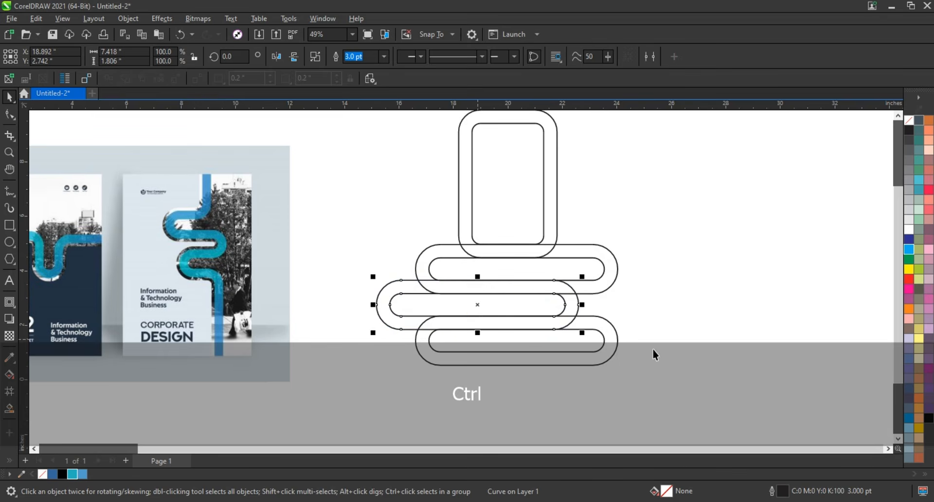
click(583, 352)
drag(516, 341, 558, 339)
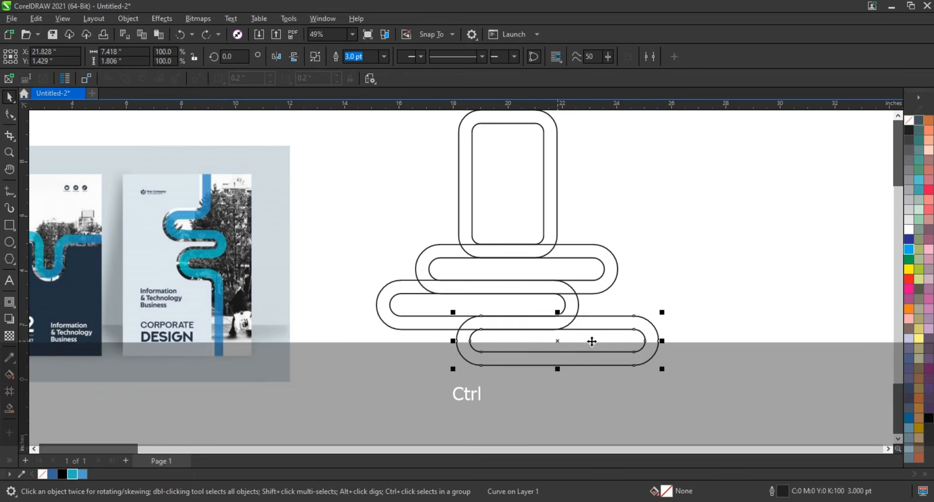
click(727, 296)
Step: Copy the upright ring below the lowest capsule ring with overlapping bands, and align its right edge with the middle capsule ring
click(544, 188)
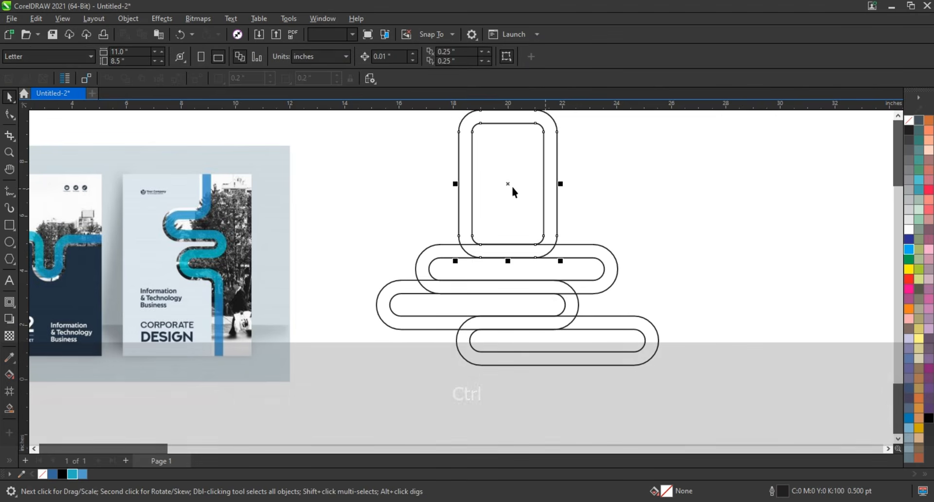
drag(511, 185, 532, 427)
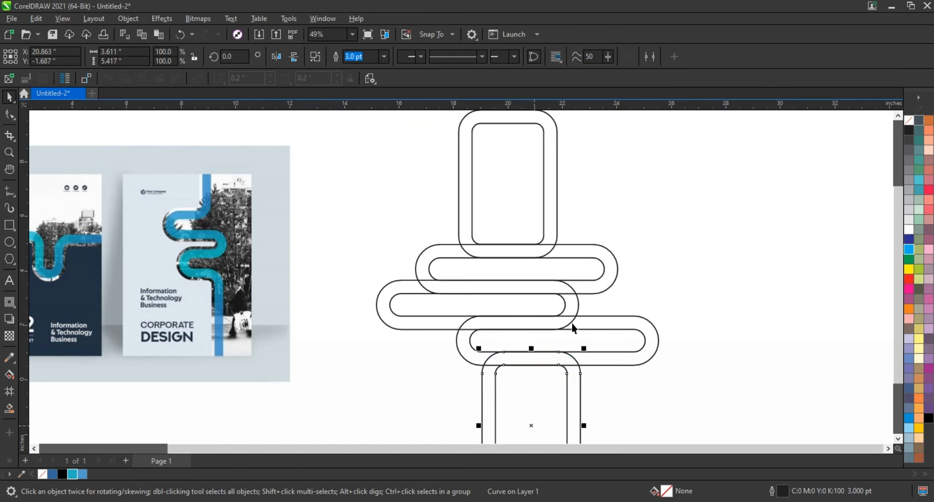
shift+click(571, 323)
key(r)
click(644, 286)
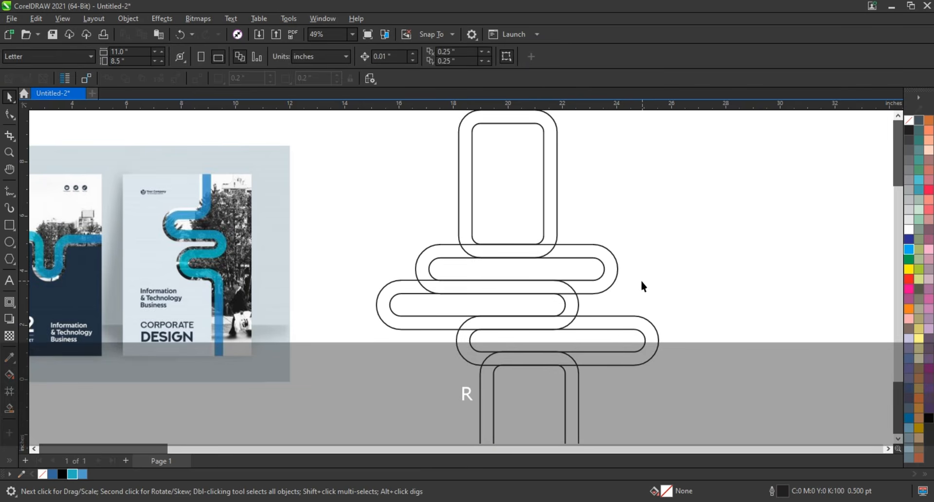
Step: Draw short horizontal cut lines, about 1.4 and 1.3 inches long, across the right bands of the upper and lower upright rings
click(9, 191)
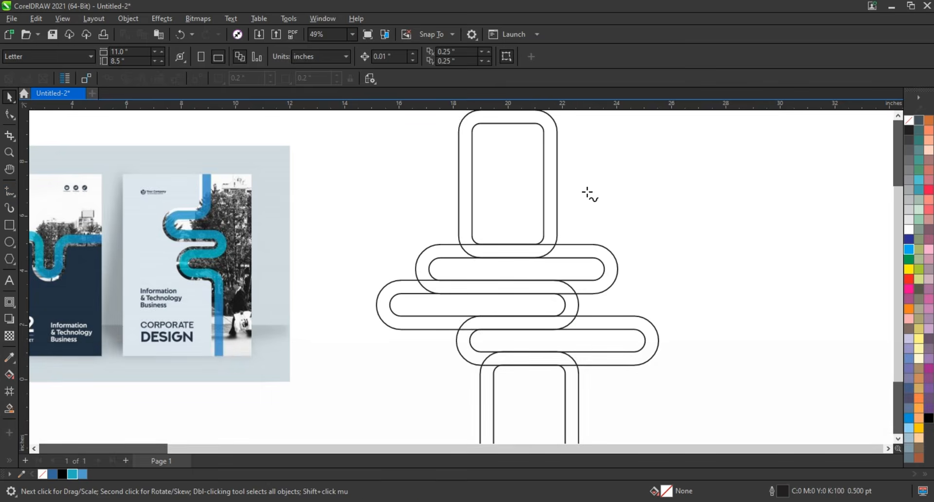
click(531, 145)
ctrl+click(568, 145)
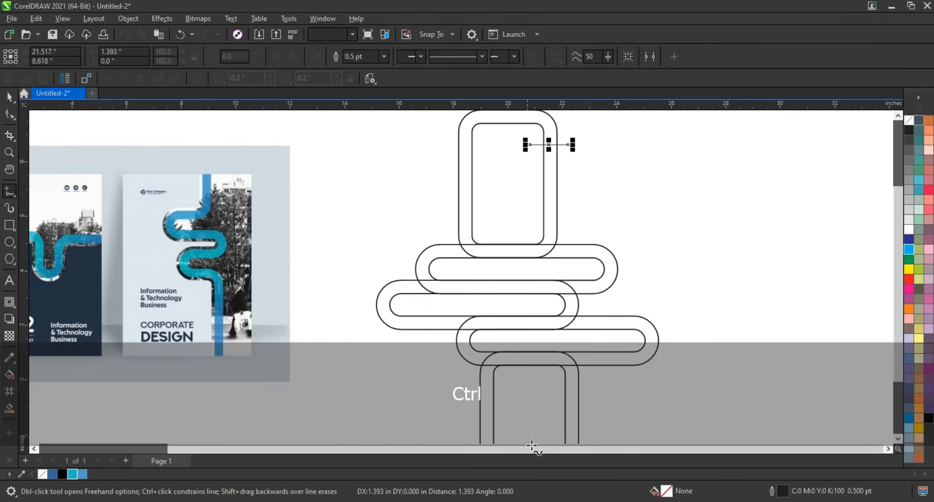
click(553, 430)
ctrl+click(587, 431)
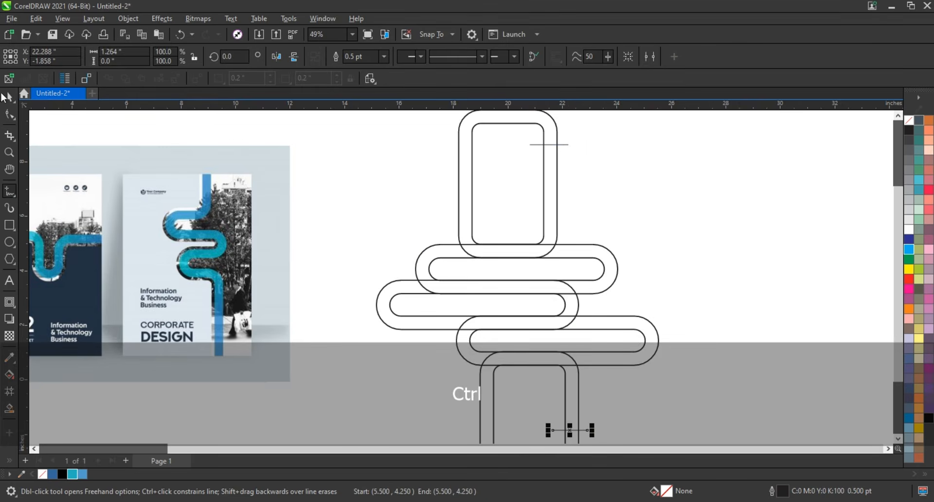
click(432, 204)
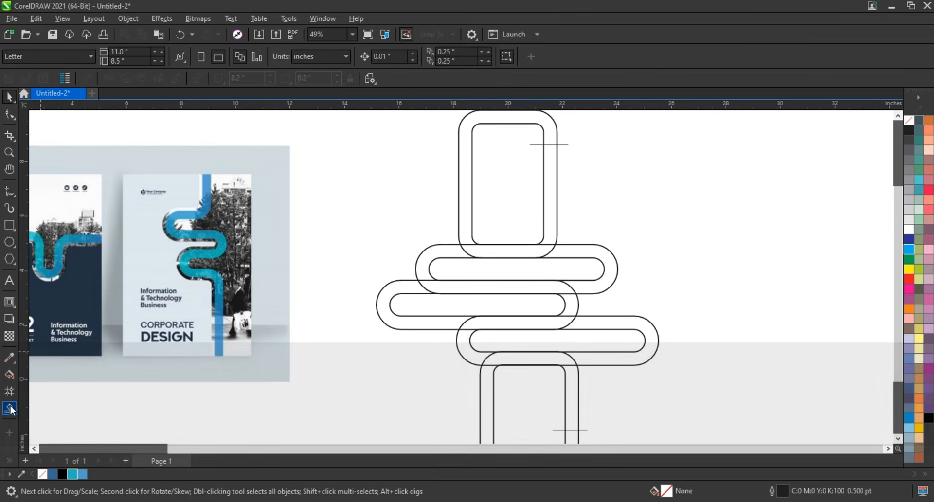
Step: Smart Fill the connected band segments with blue #336699, tracing one winding ribbon from the upper cut line to the lower one
click(10, 409)
click(550, 233)
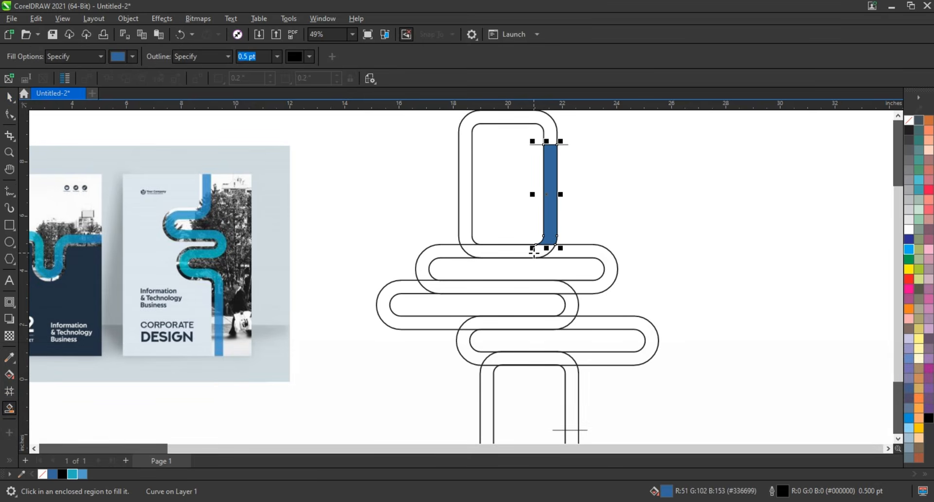
click(531, 252)
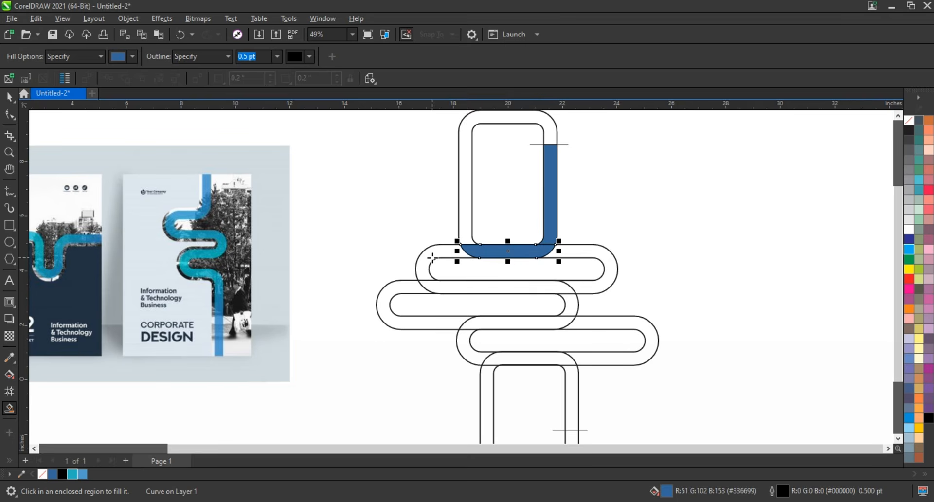
click(432, 258)
click(441, 286)
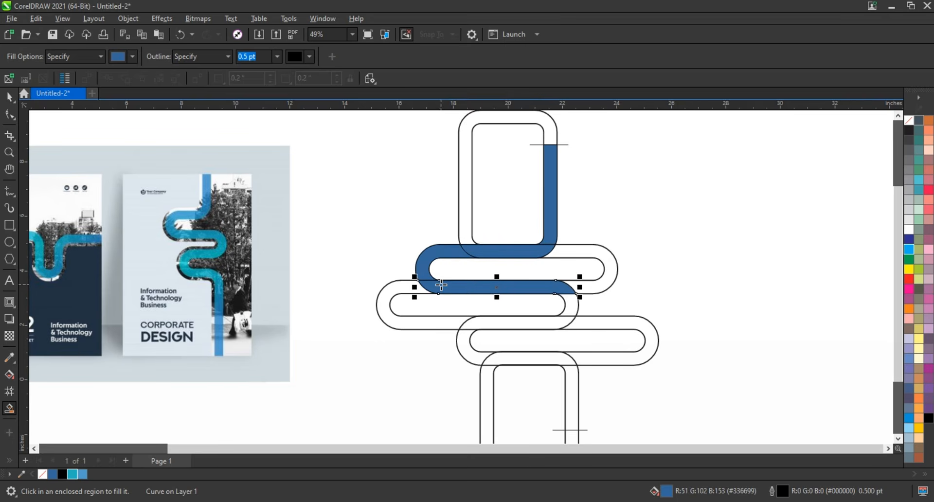
click(571, 309)
click(553, 324)
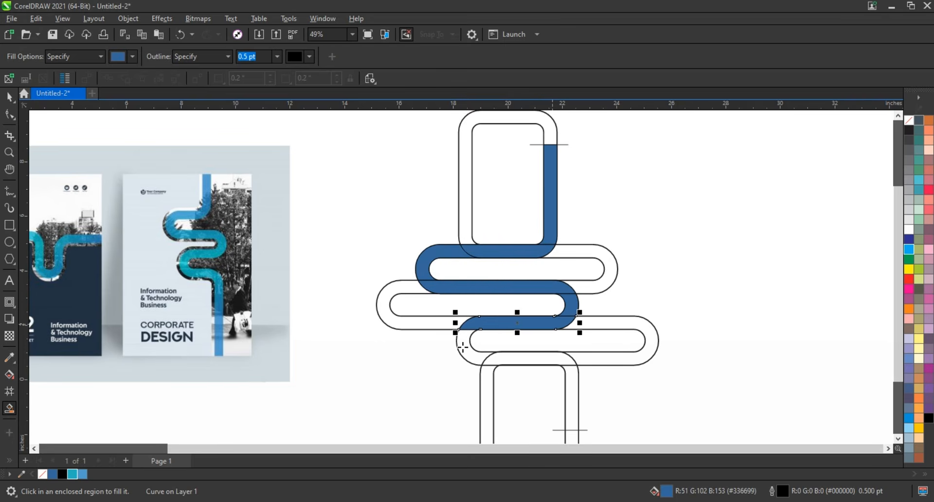
click(466, 350)
click(503, 358)
click(569, 379)
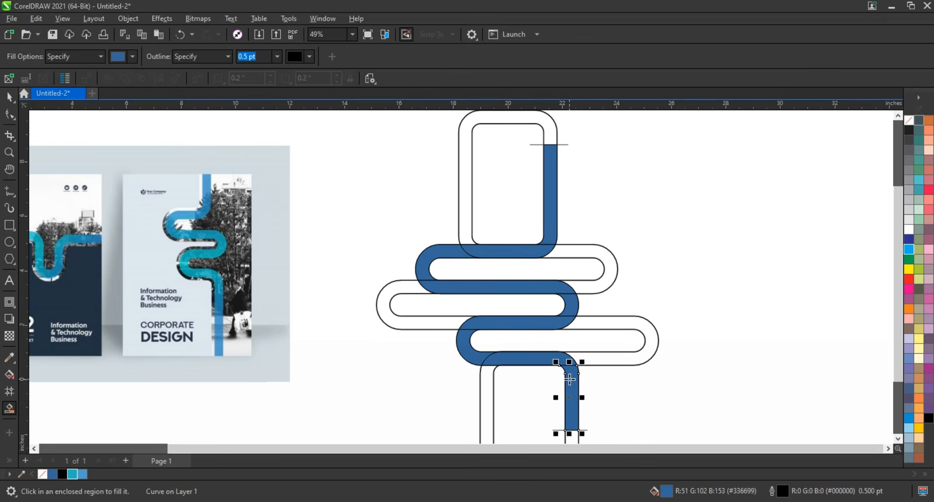
Step: Delete the upper upright ring outline and the cut line across it
click(10, 100)
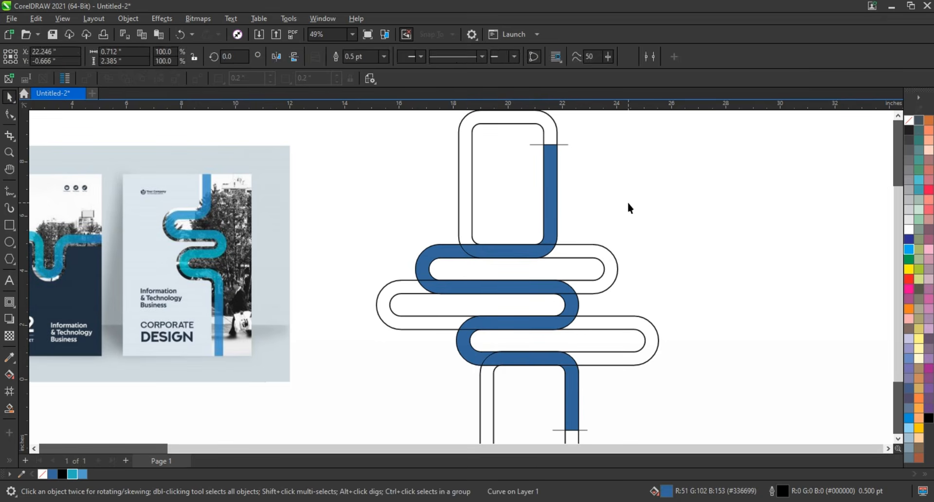
click(598, 180)
click(554, 144)
key(Delete)
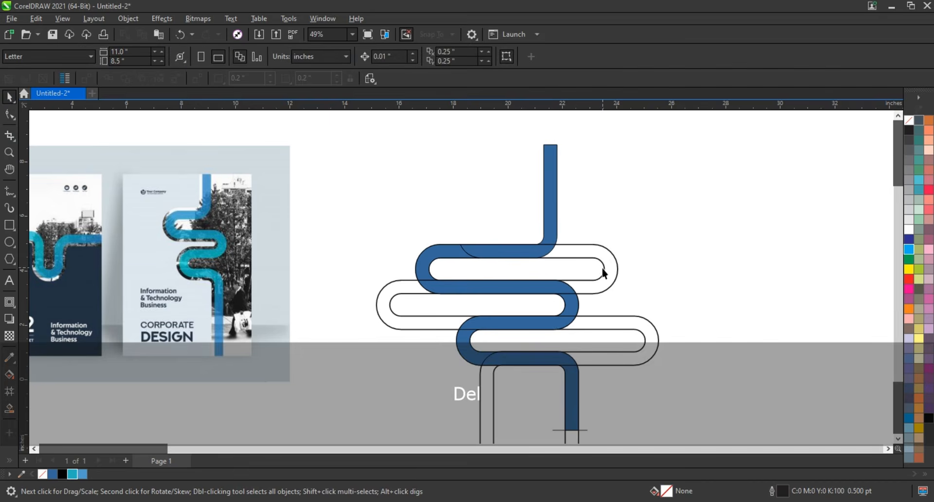
Step: Delete the three capsule ring outlines and the lower upright ring outline
click(607, 273)
key(Delete)
click(619, 331)
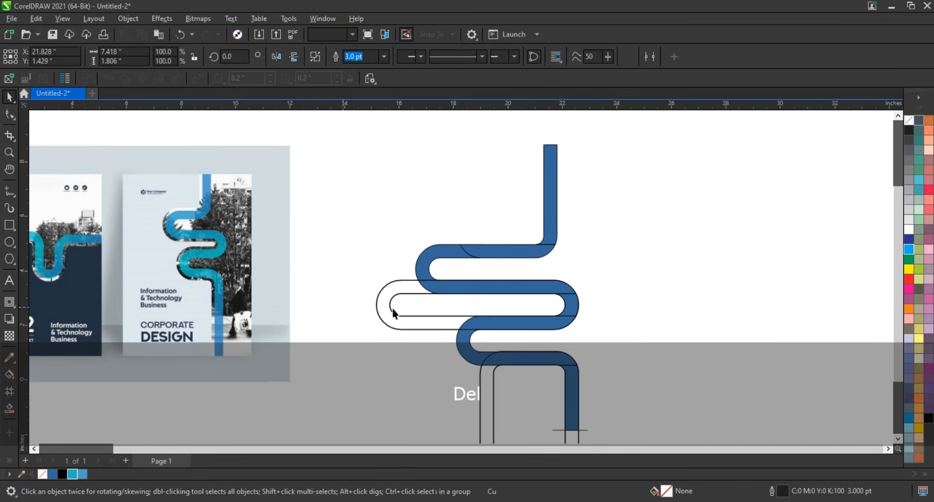
key(Delete)
click(381, 313)
key(Delete)
scroll(430, 384, down, 1)
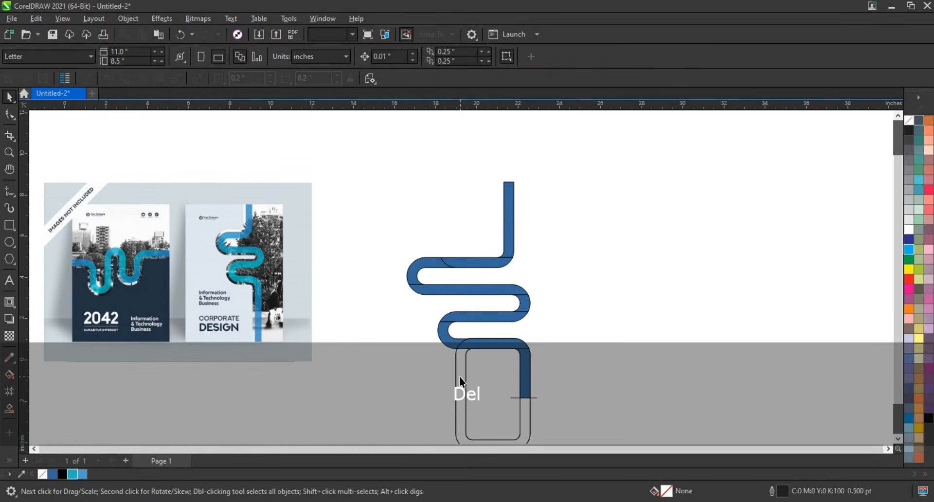
click(461, 382)
key(Delete)
Step: Delete the remaining lower cut line and weld all the blue ribbon pieces into a single curve
drag(499, 400, 377, 176)
key(Delete)
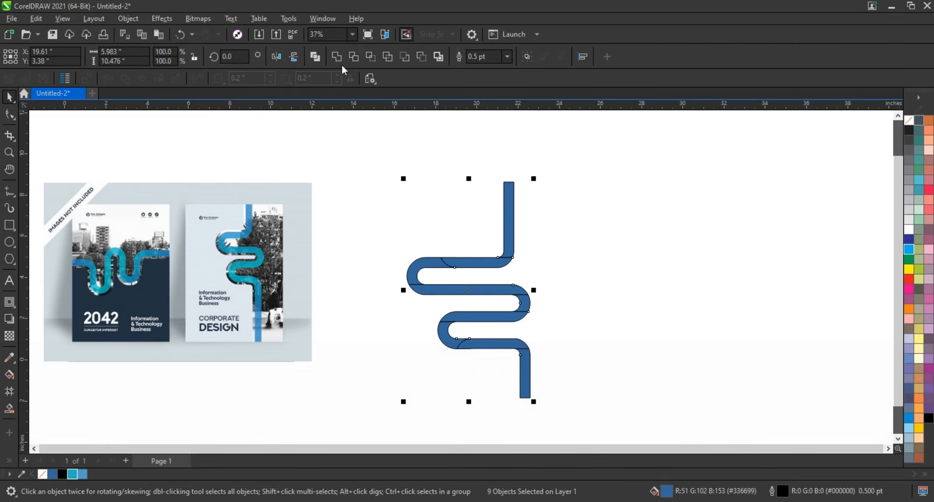
click(336, 57)
Step: Move the welded ribbon farther right of the reference and scale it proportionally about its centre to about 74.9%
drag(513, 259, 597, 253)
click(448, 232)
scroll(448, 232, down, 1)
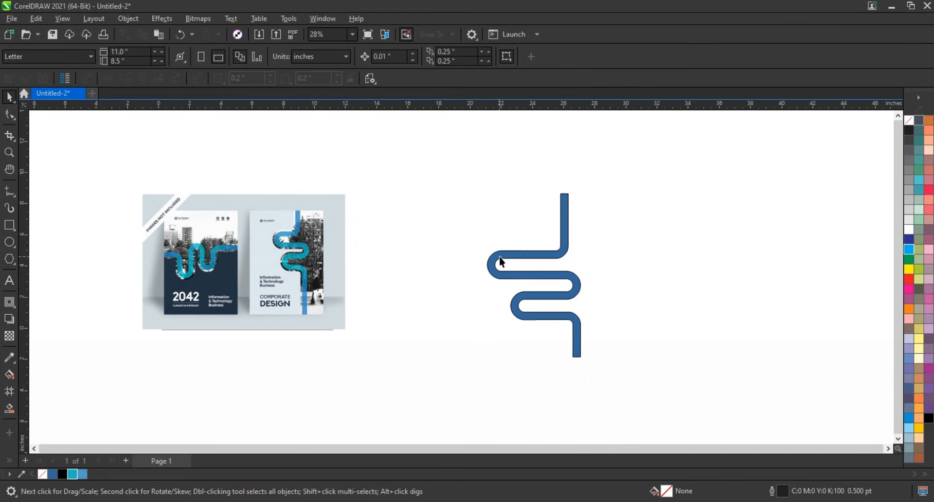
click(501, 264)
drag(585, 190, 544, 220)
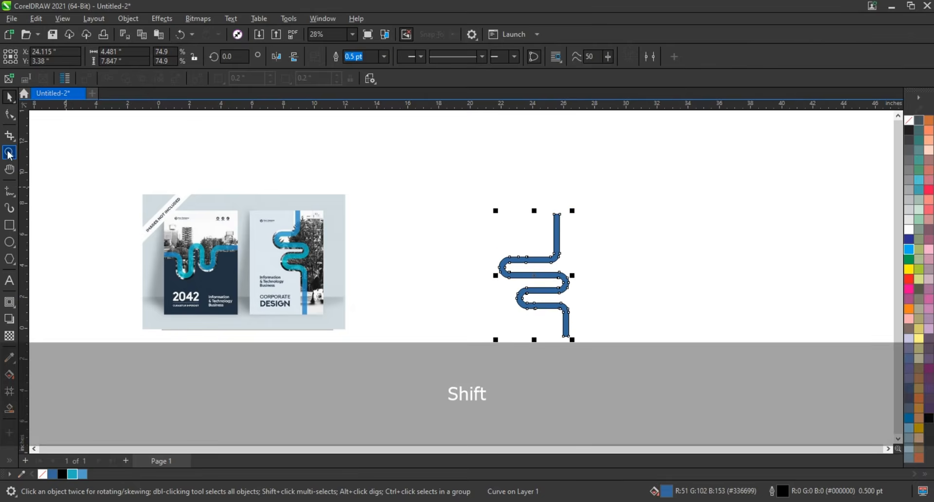
Step: Draw an upright cover rectangle about 7.26 by 10.71 inches between the reference image and the ribbon
click(9, 154)
drag(244, 175, 622, 369)
key(F6)
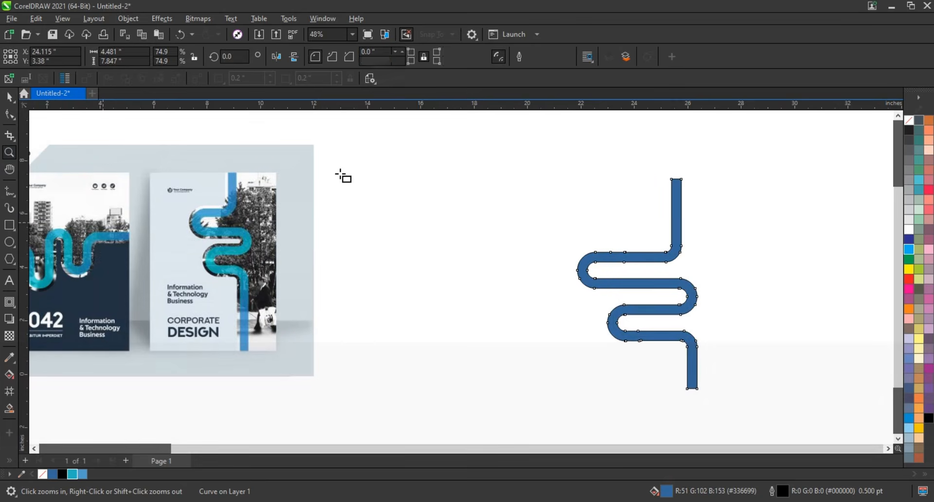
drag(356, 130, 550, 417)
click(9, 97)
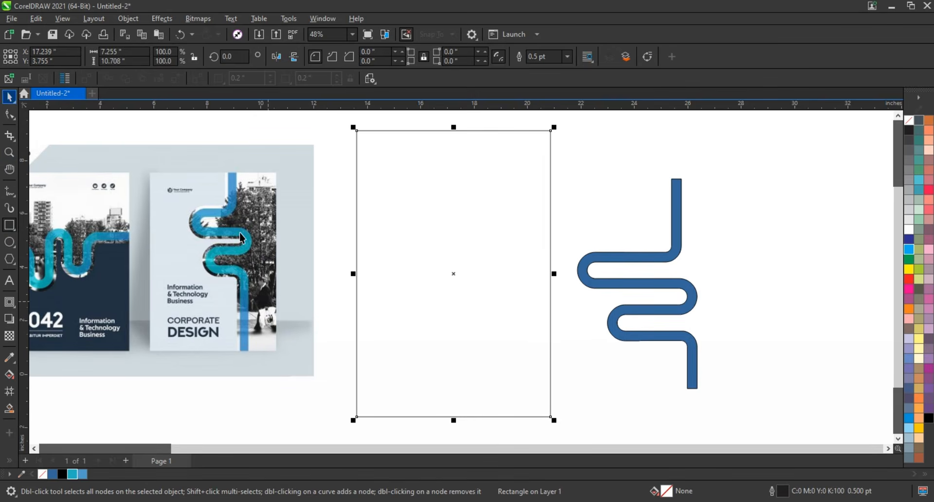
Step: Move the ribbon onto the cover rectangle and shrink it proportionally to about 66%
drag(621, 265, 444, 210)
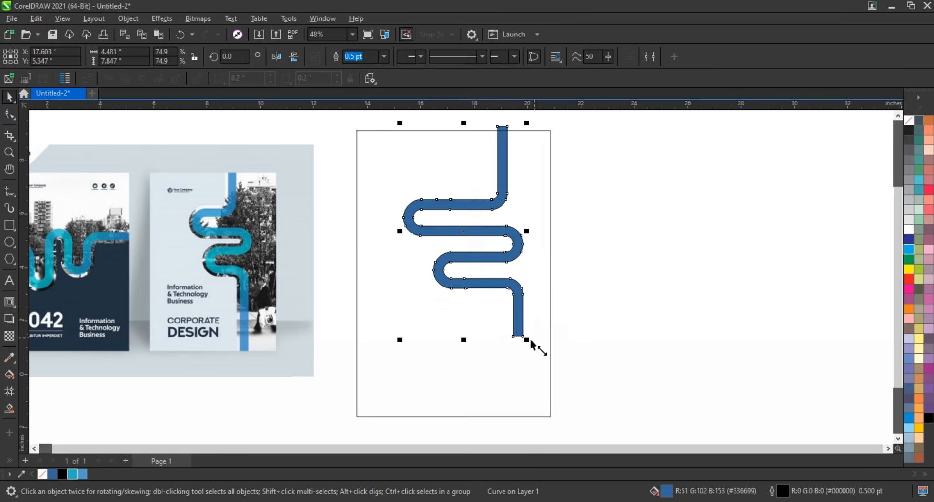
drag(526, 340, 519, 328)
drag(498, 236, 495, 227)
key(ctrl+z)
Step: Send the cover rectangle to the back and move the ribbon up so its upper end slightly overlaps the rectangle's top edge
click(498, 239)
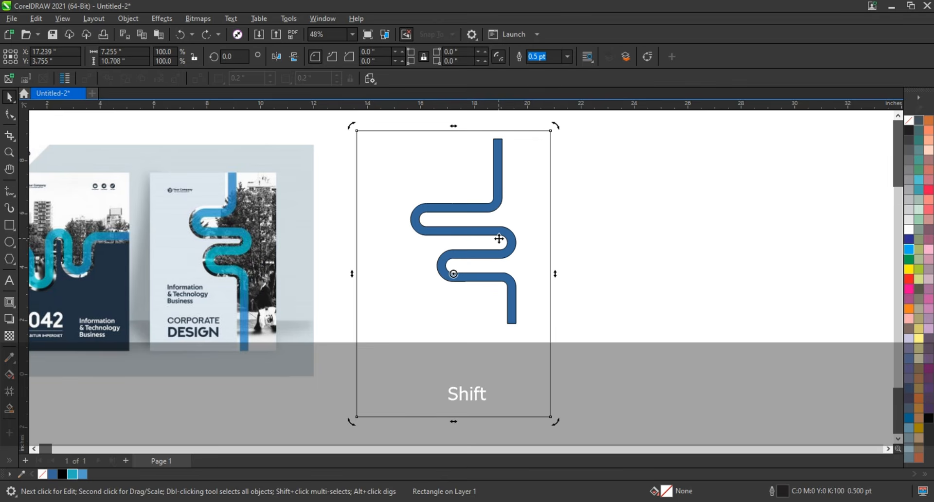
key(shift+Page_Down)
click(491, 238)
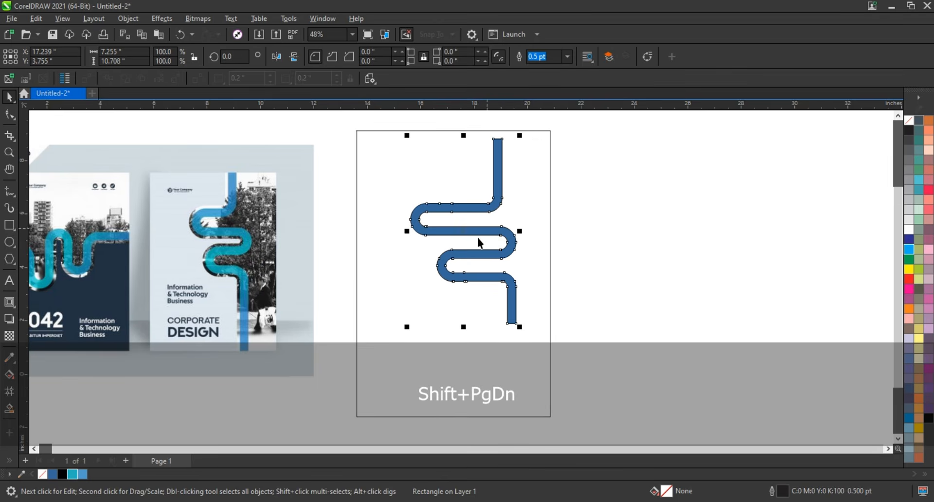
drag(465, 236, 461, 224)
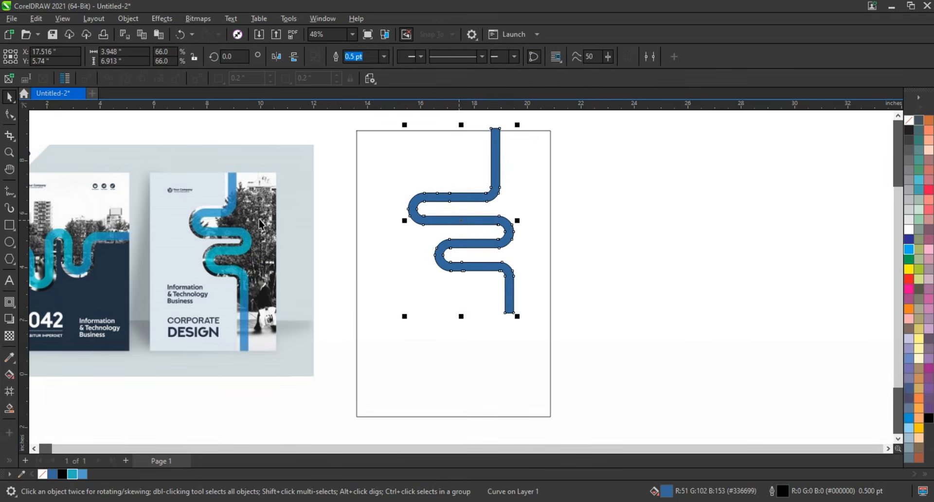
Step: Extend the ribbon's lower end straight down past the rectangle's bottom edge, making the ribbon about 10.89 inches tall
click(9, 115)
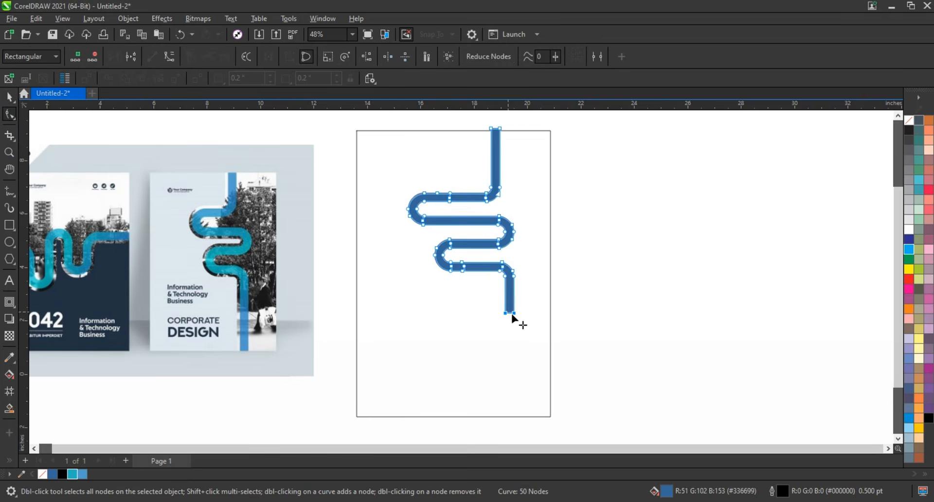
drag(515, 315, 519, 419)
key(space)
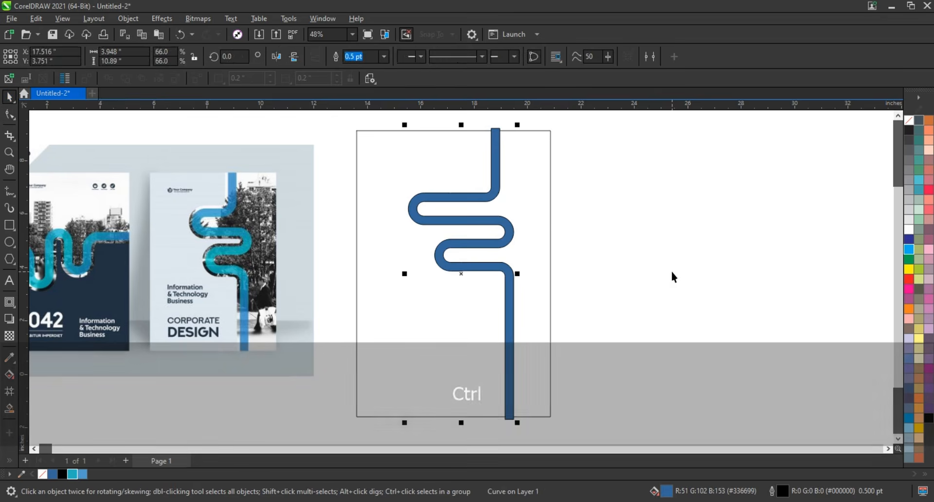
click(672, 272)
Step: Add a one-step outside contour around the ribbon with an offset of about 0.153 inch
click(463, 220)
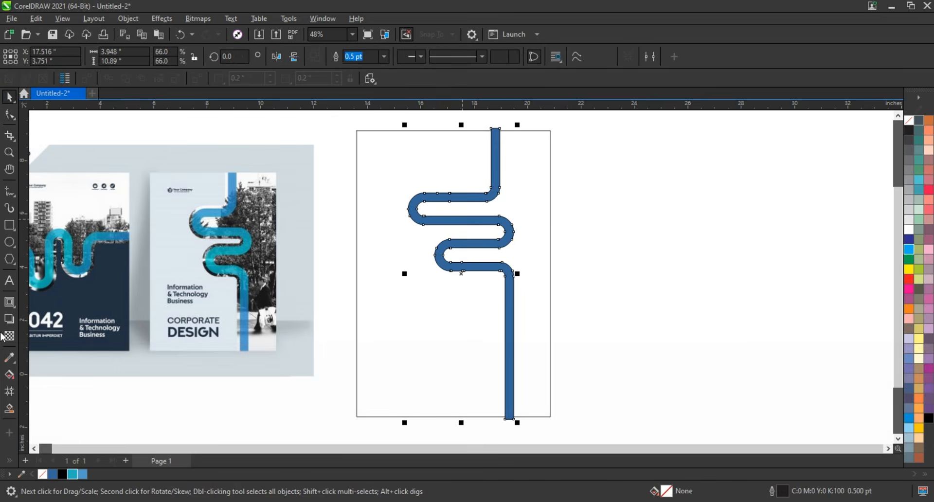
click(10, 302)
drag(514, 226, 518, 226)
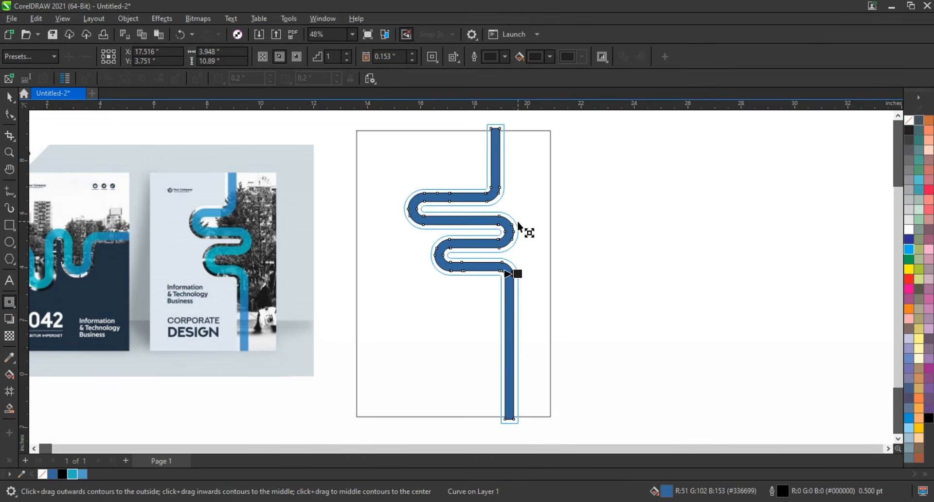
drag(517, 221, 518, 221)
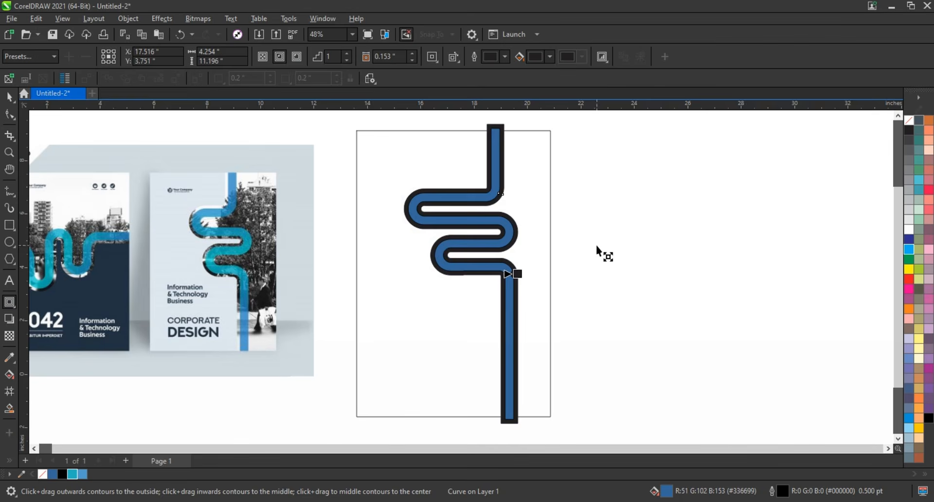
Step: Break the contour apart from the ribbon and Smart Fill the rectangle region to the left of the contour
click(9, 97)
click(128, 18)
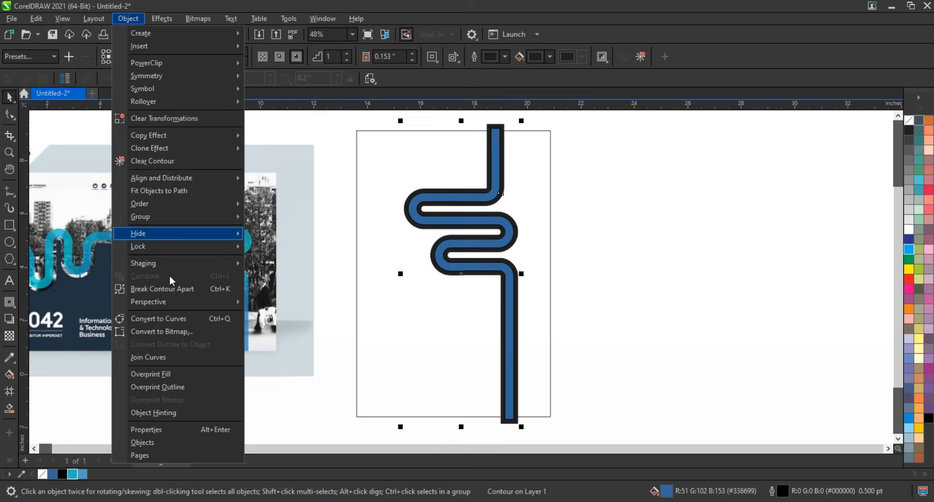
click(199, 289)
click(623, 288)
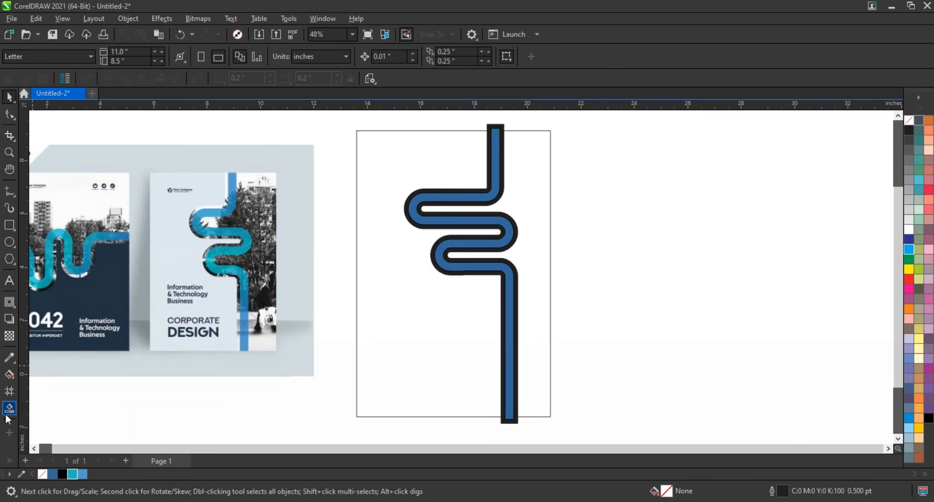
click(415, 357)
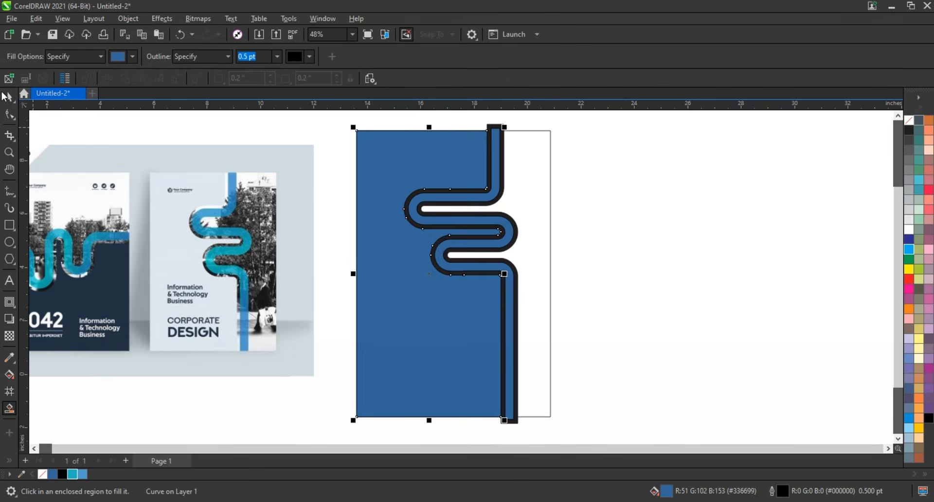
key(Escape)
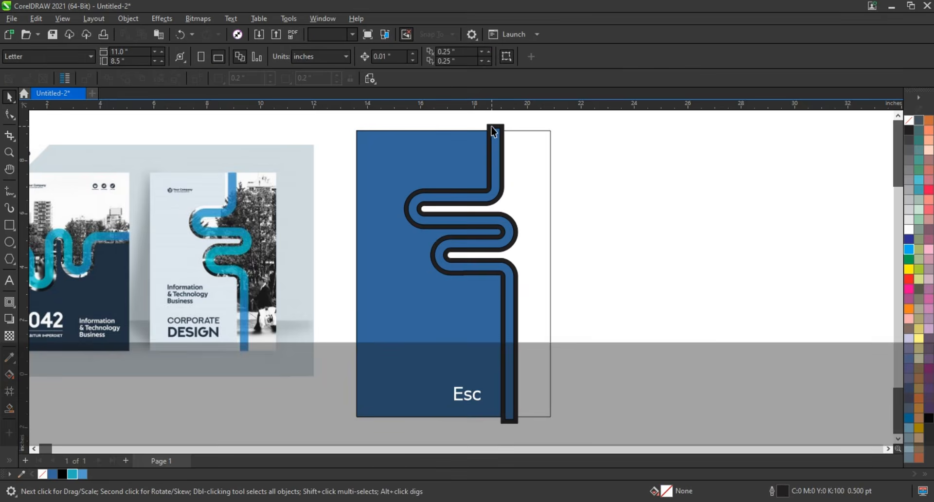
Step: Delete the black contour shape and recolour the filled left region with 20% black
click(493, 131)
key(Delete)
click(479, 291)
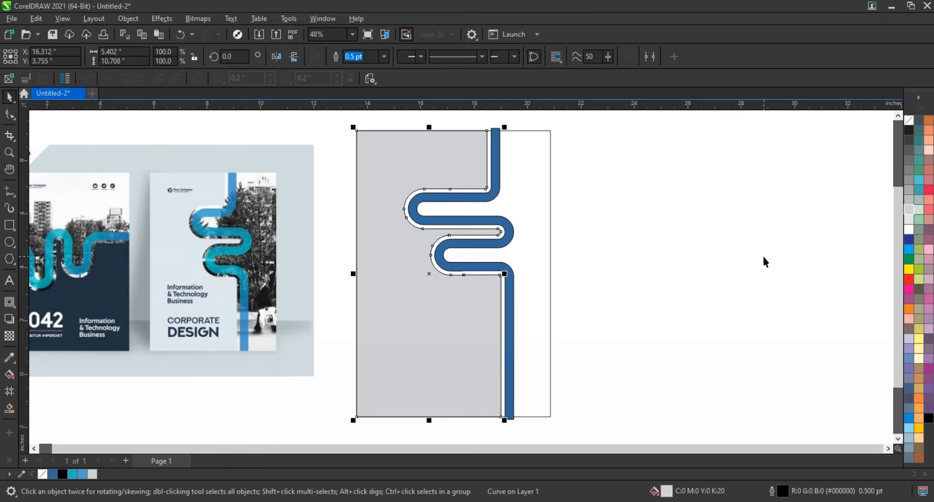
click(763, 255)
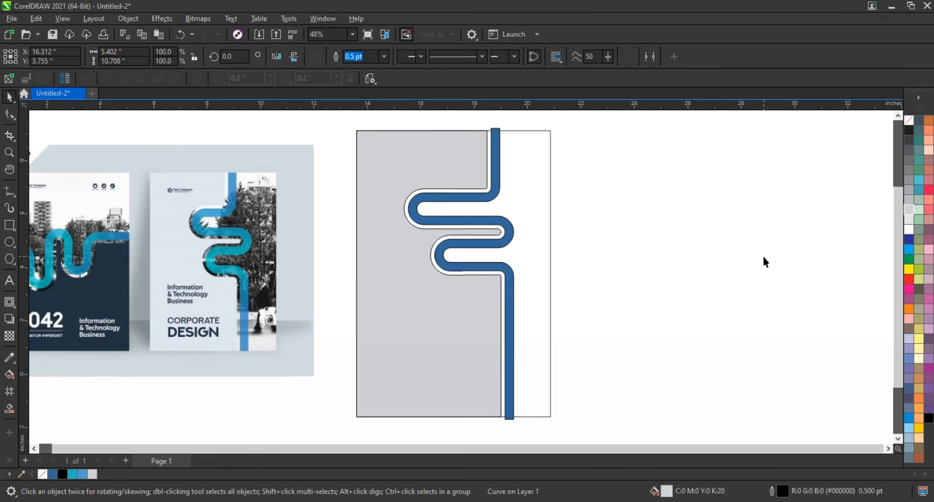
Step: Apply a vertical linear gradient to the ribbon with dark blue (C100 M100) at both ends and a teal stop between them
click(482, 203)
click(908, 239)
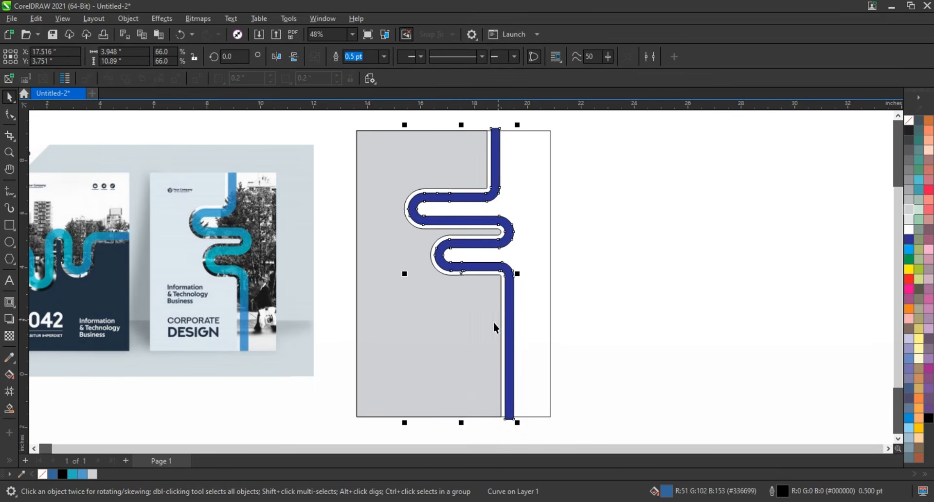
key(g)
drag(489, 340, 488, 190)
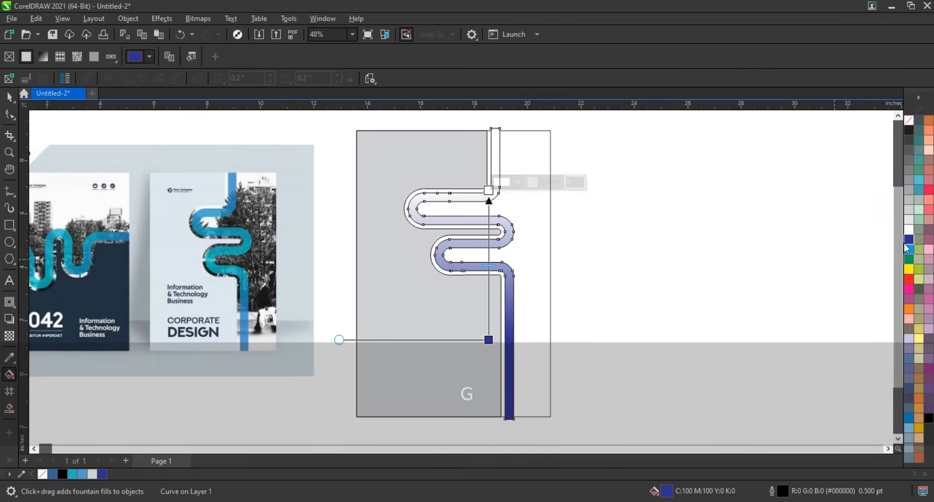
drag(908, 248, 489, 190)
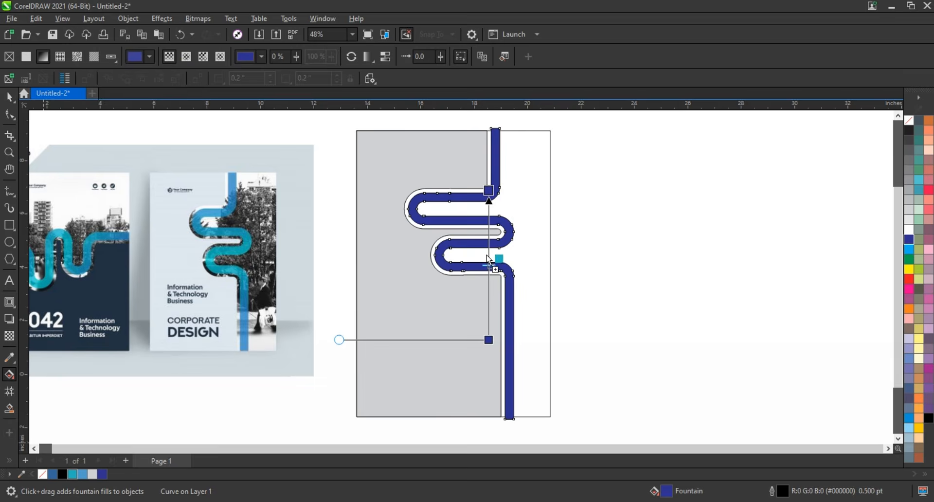
drag(503, 281, 502, 281)
Step: Stretch the gradient just past the ribbon's lower and upper ends and move the teal stop to about 57%
drag(488, 340, 489, 423)
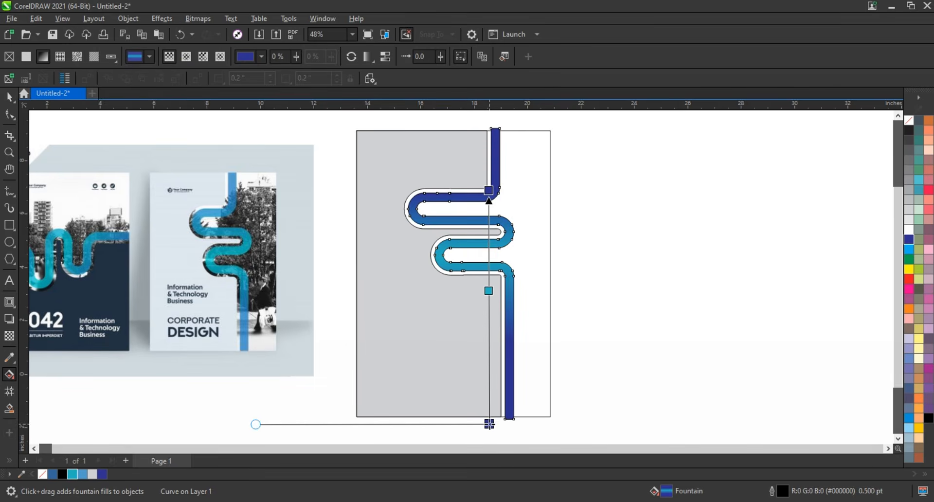
drag(488, 190, 489, 118)
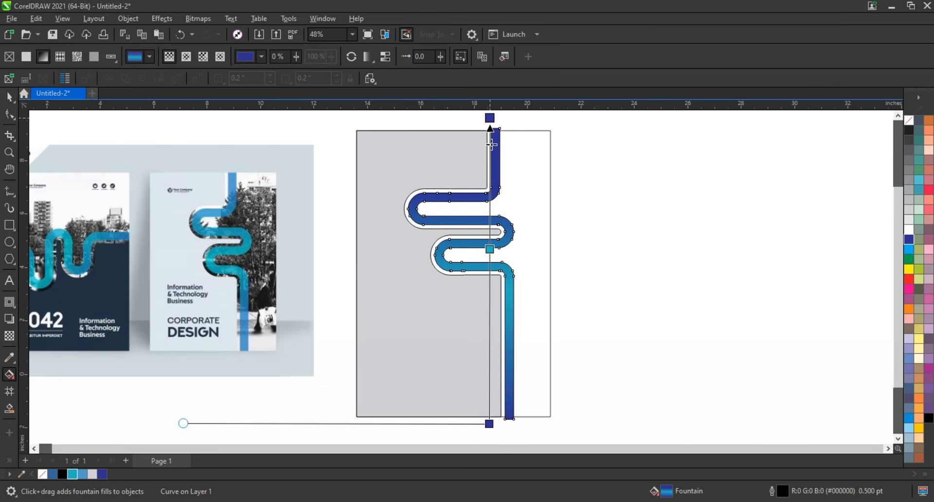
click(489, 248)
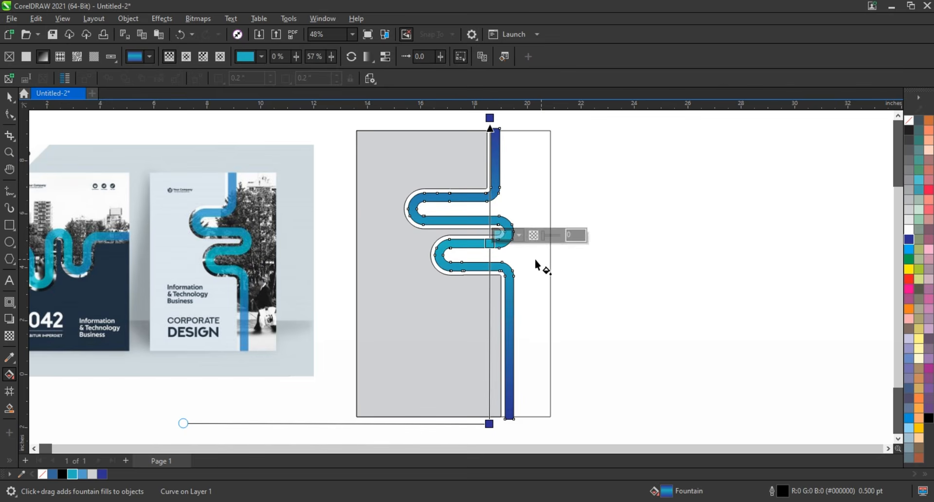
Step: Remove the outlines from the gradient ribbon and the grey panel
click(8, 96)
click(677, 260)
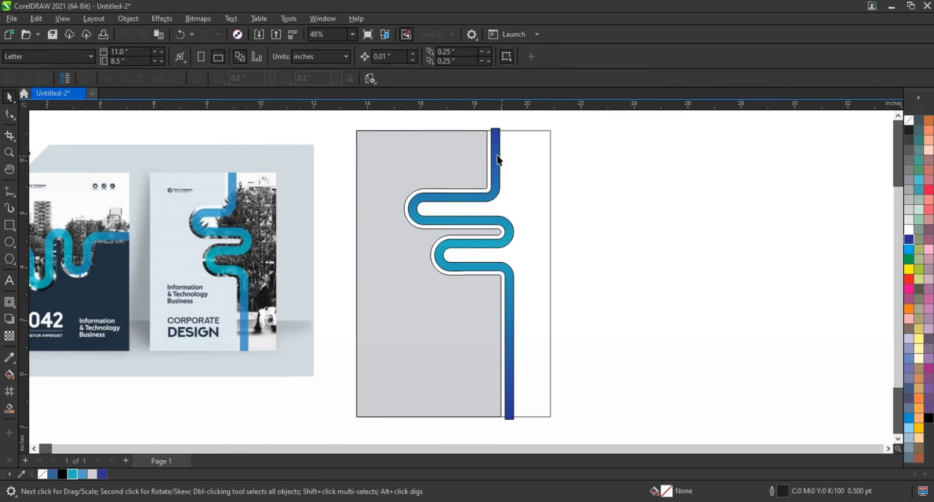
click(499, 151)
shift+click(499, 155)
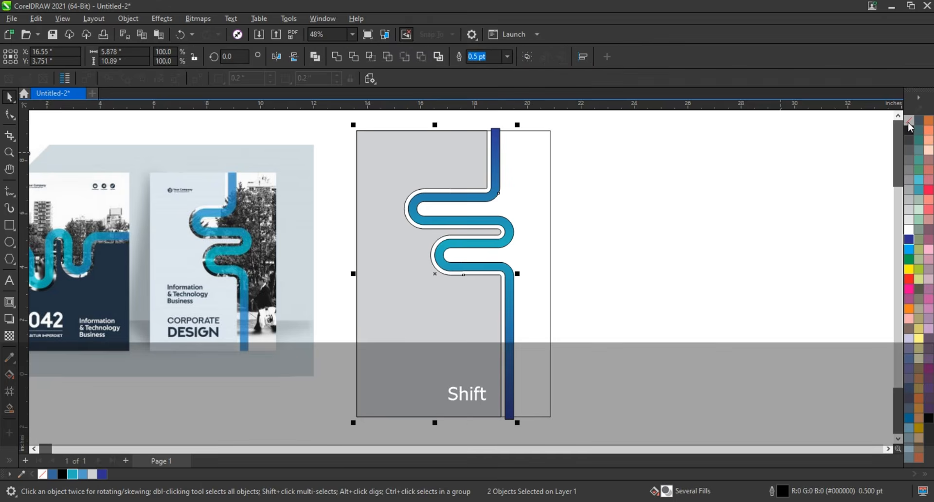
right_click(909, 126)
click(887, 131)
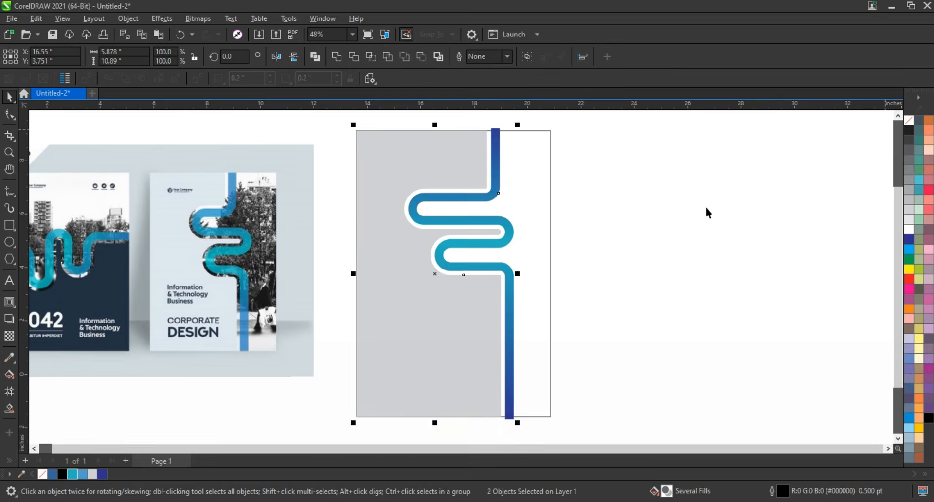
click(705, 205)
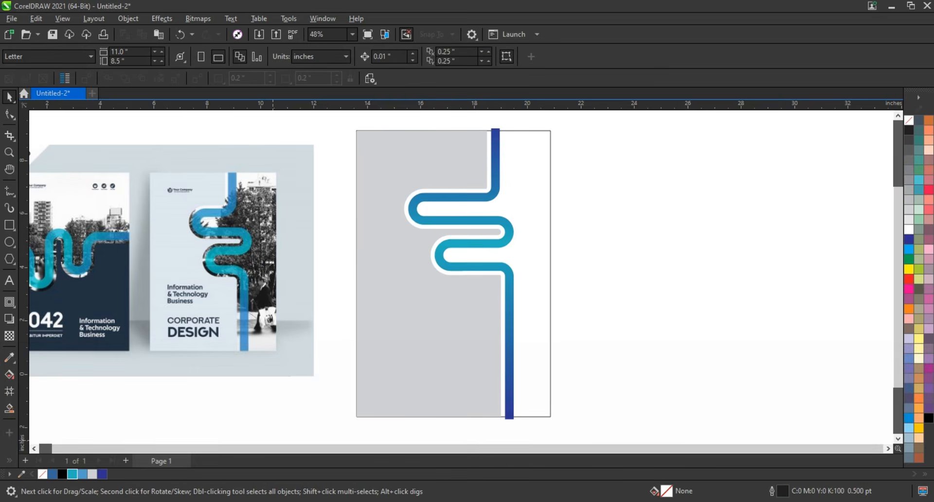
Step: Paste the black-and-white city skyline photo and scale it down proportionally to about 54.6%
key(ctrl+v)
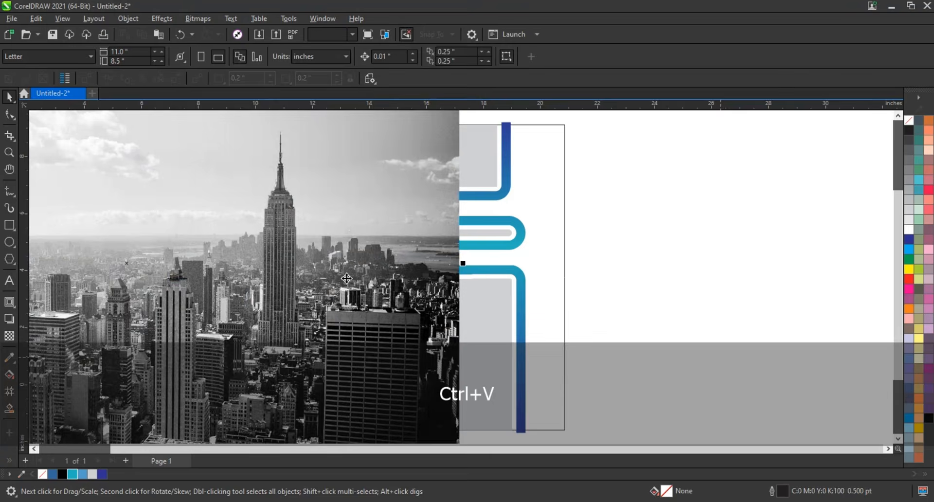
scroll(352, 287, down, 2)
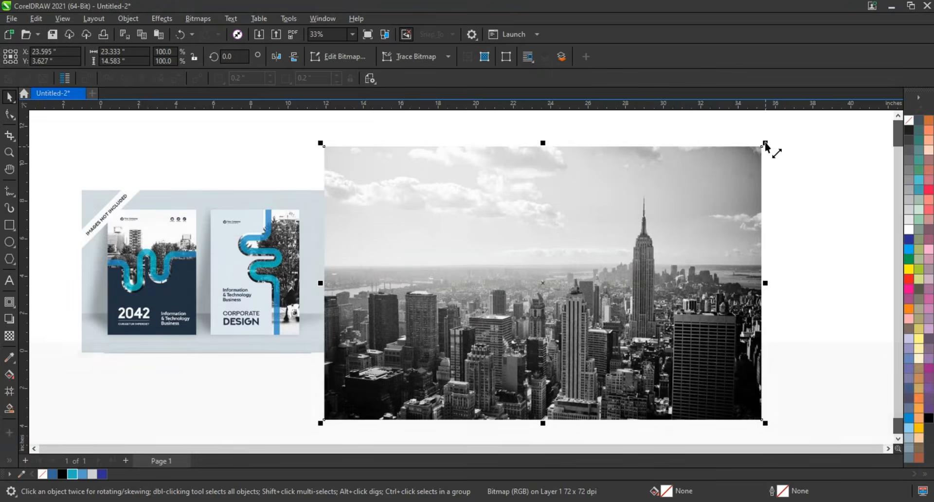
drag(762, 146, 706, 204)
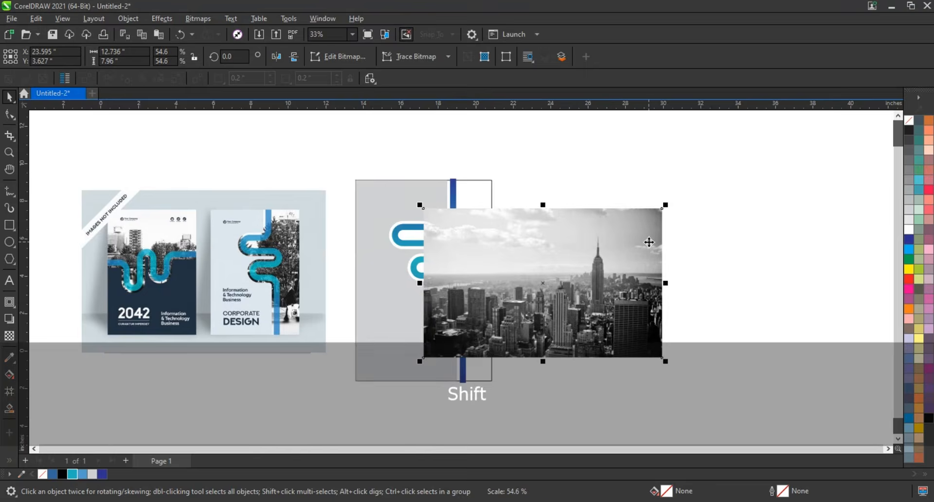
Step: Move the skyline photo over the cover rectangle and send it behind the ribbon and grey panel
drag(649, 242, 509, 258)
drag(563, 247, 506, 253)
click(505, 253)
key(shift+Page_Down)
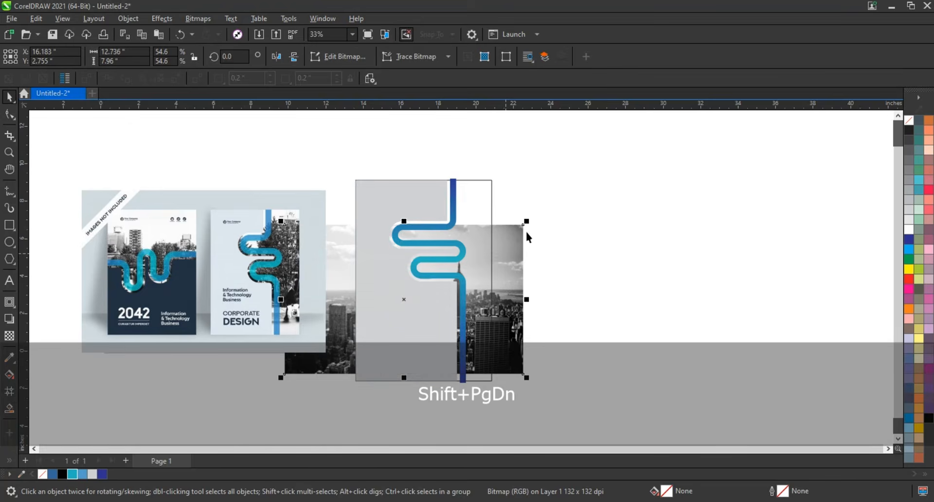
Step: Enlarge the skyline photo to cover the whole cover rectangle and PowerClip it inside that rectangle
mouse_move(526, 223)
mouse_down()
mouse_move(576, 167)
mouse_move(579, 187)
mouse_move(528, 230)
mouse_up()
key(w)
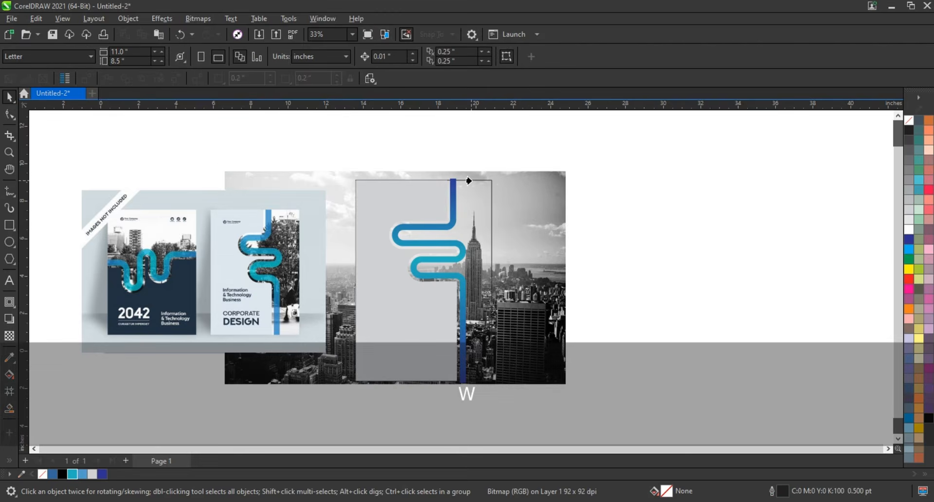
click(472, 180)
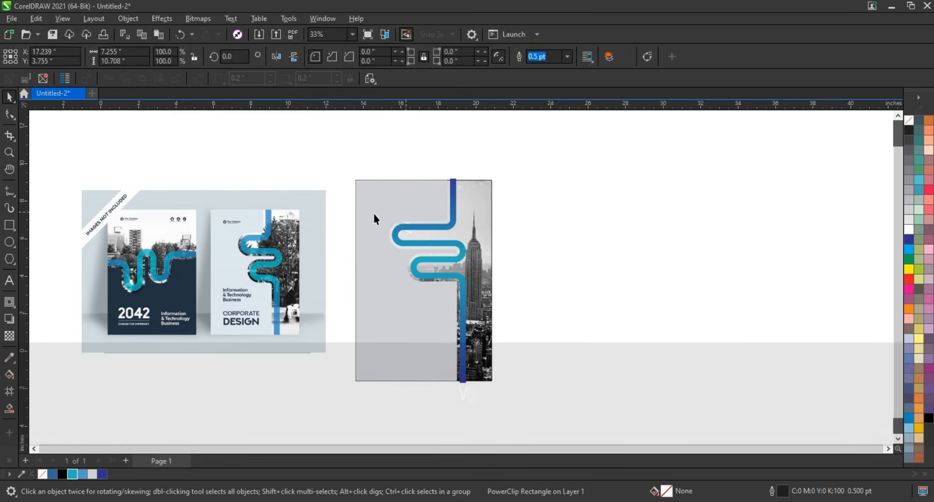
Step: Recolour the grey panel with the dark navy (#213141) sampled from the reference cover
click(381, 219)
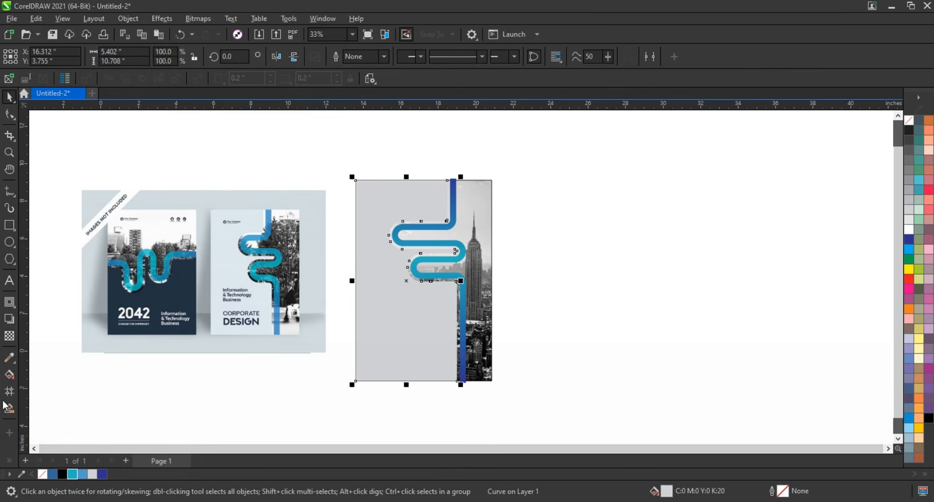
click(9, 358)
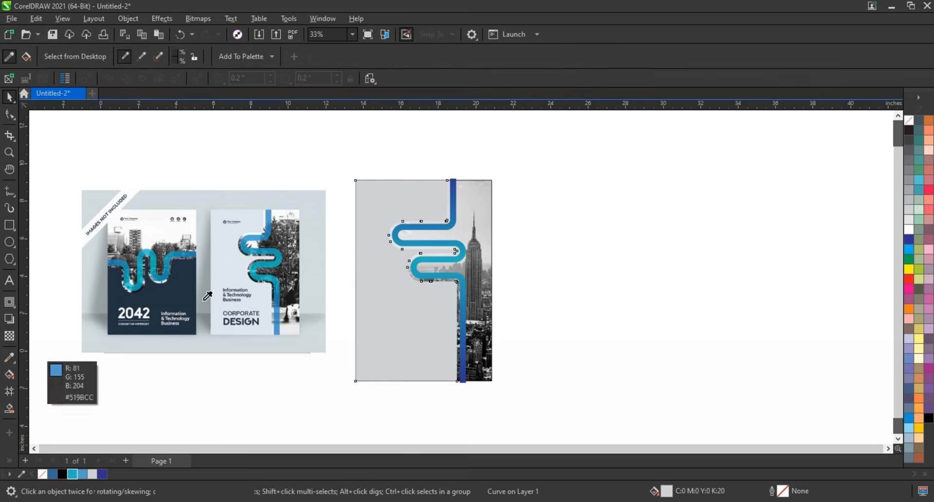
click(177, 292)
click(385, 328)
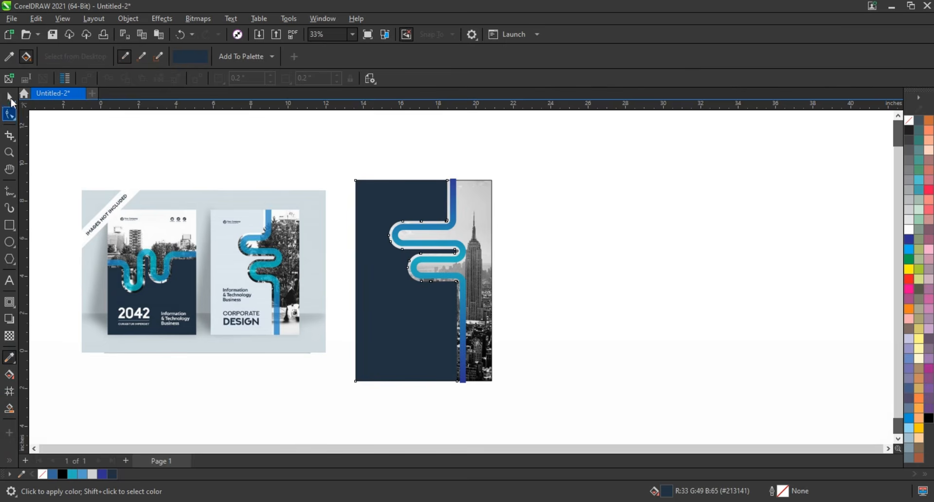
Step: PowerClip the gradient ribbon and the navy panel into the cover rectangle with the photo
click(10, 98)
click(442, 230)
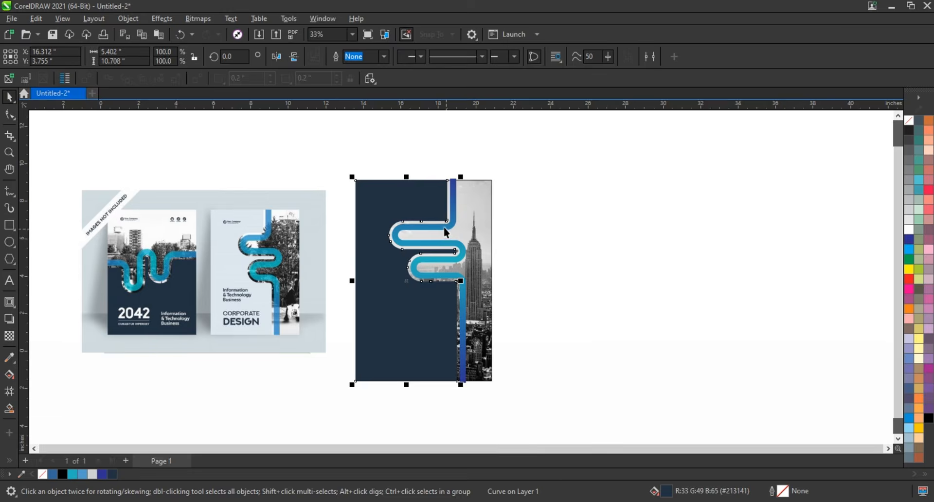
shift+click(471, 237)
key(w)
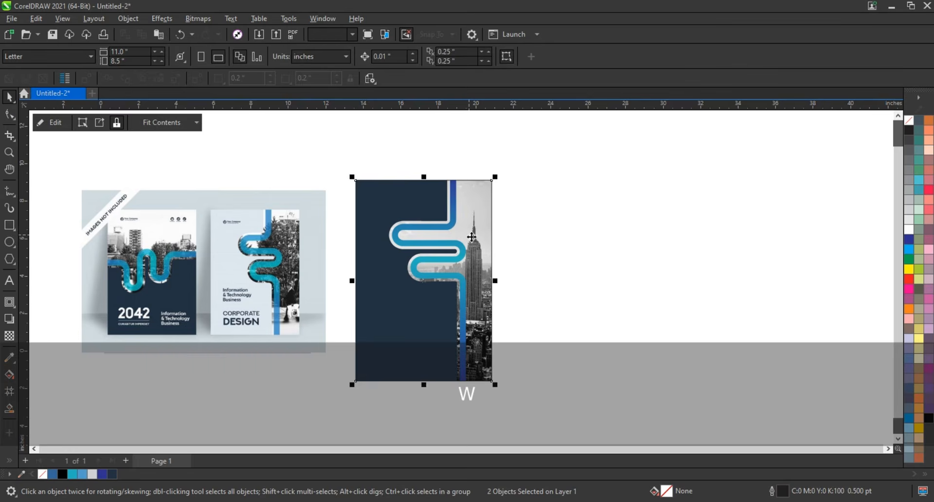
click(539, 244)
Step: Edit the cover's PowerClip contents, give the ribbon a uniform transparency of 17, and finish editing
click(8, 152)
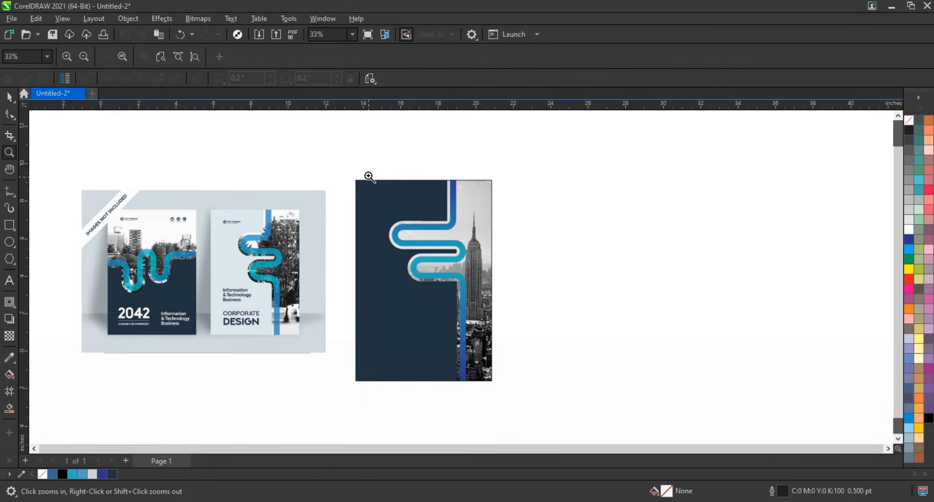
drag(411, 284, 506, 387)
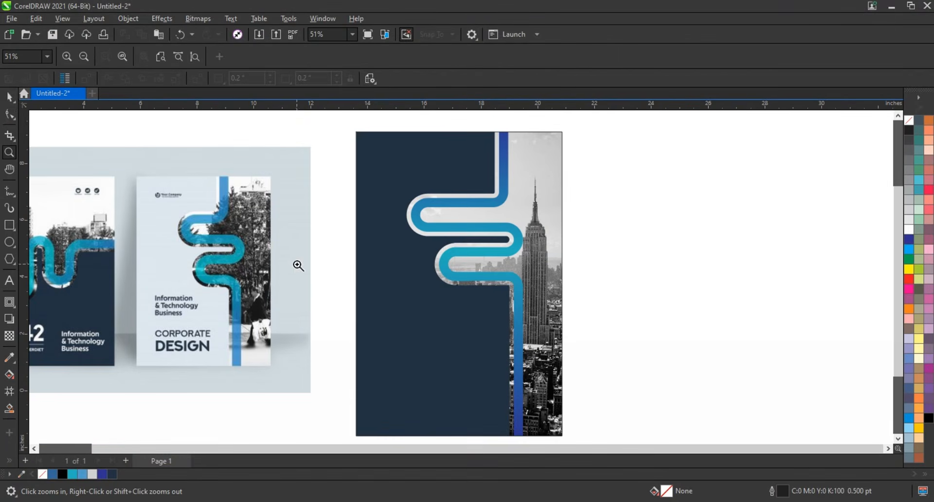
key(space)
click(461, 230)
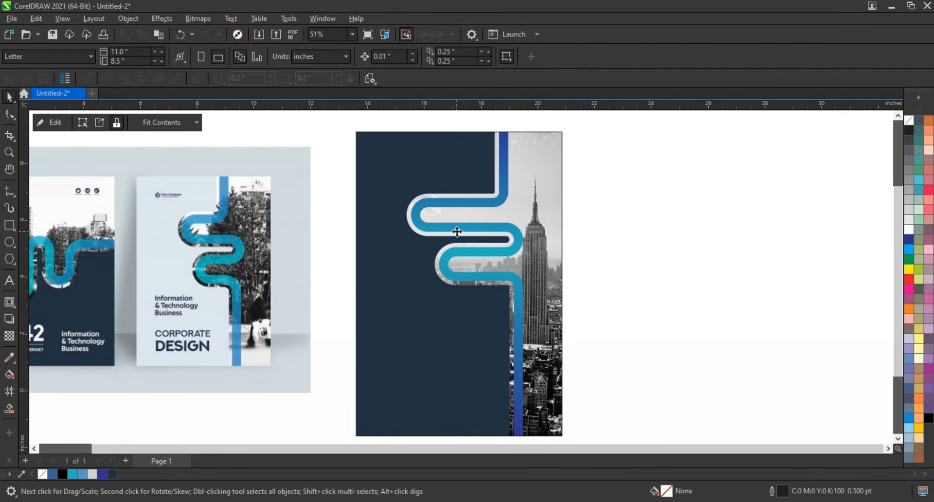
double_click(460, 229)
click(10, 335)
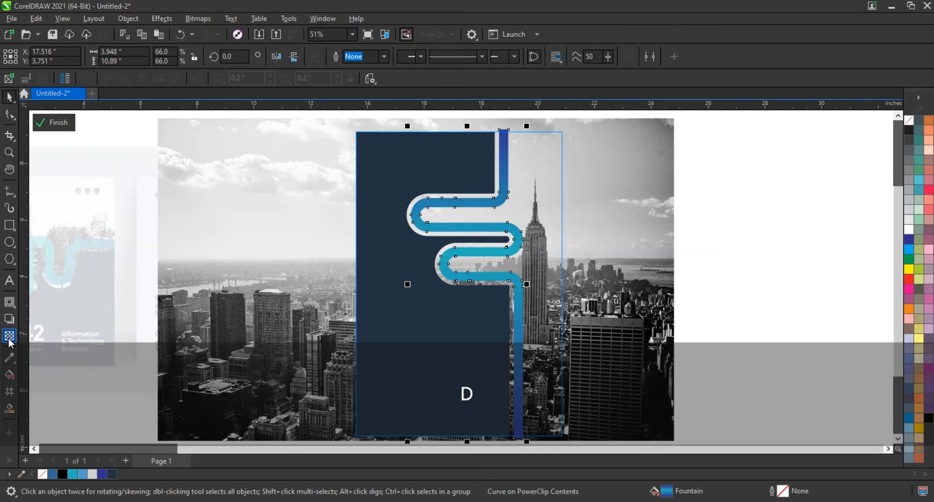
scroll(407, 319, down, 1)
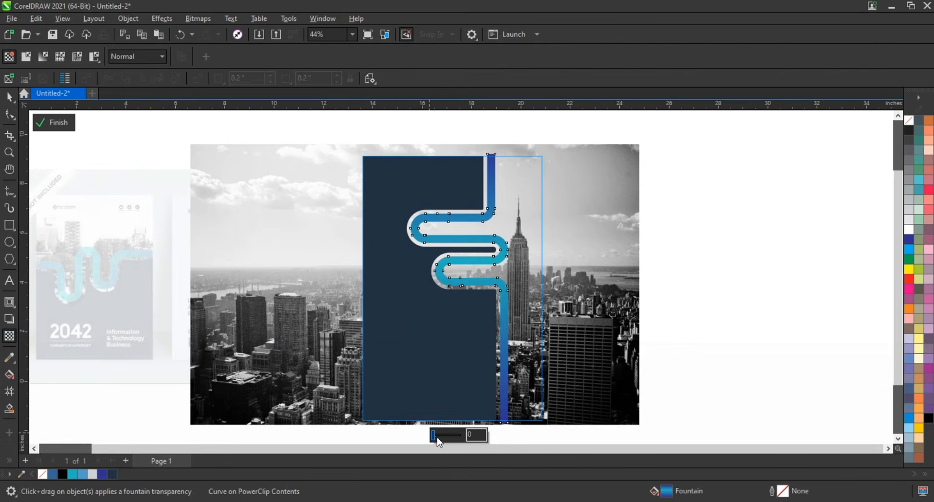
drag(434, 435, 437, 436)
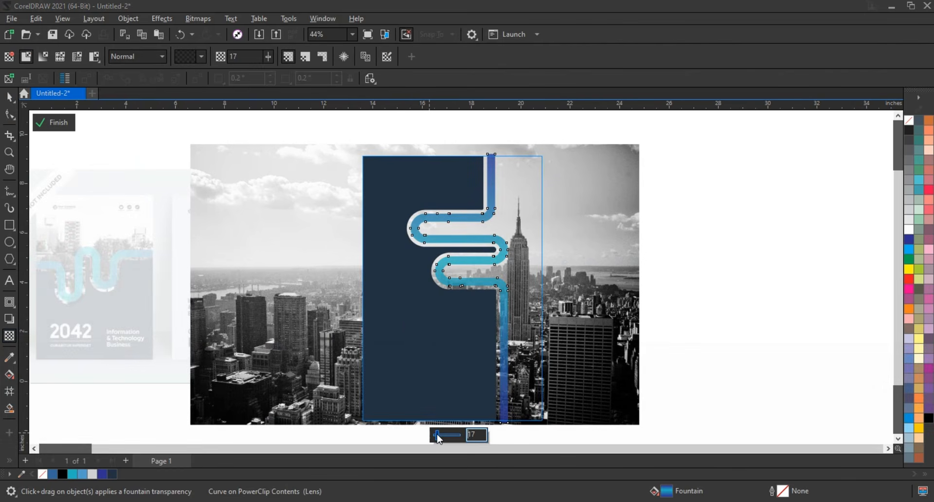
key(space)
click(733, 211)
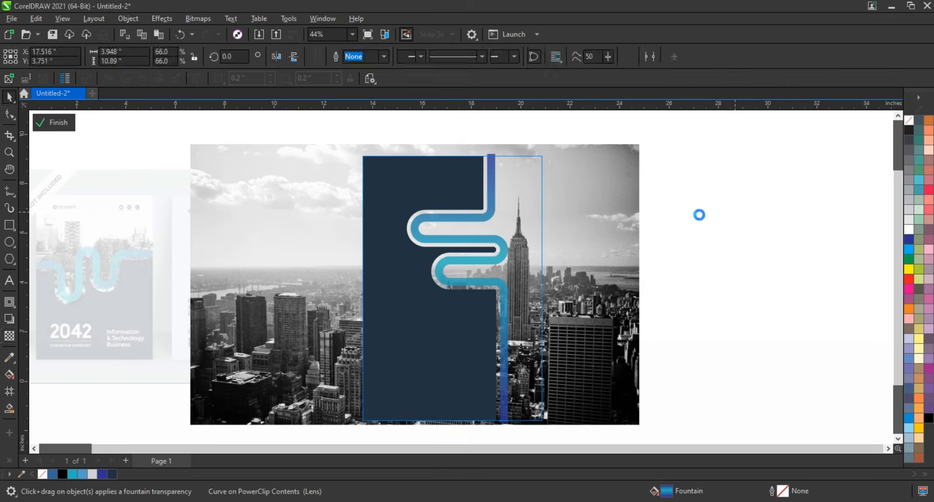
click(699, 216)
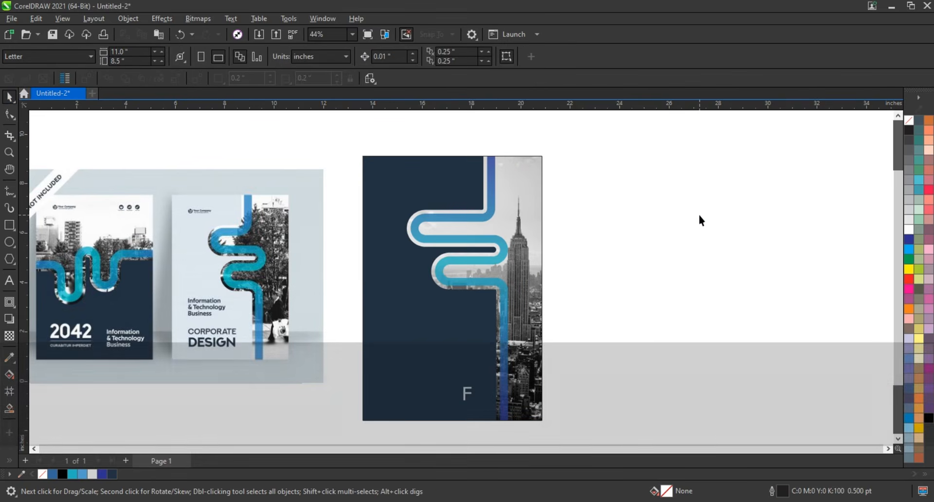